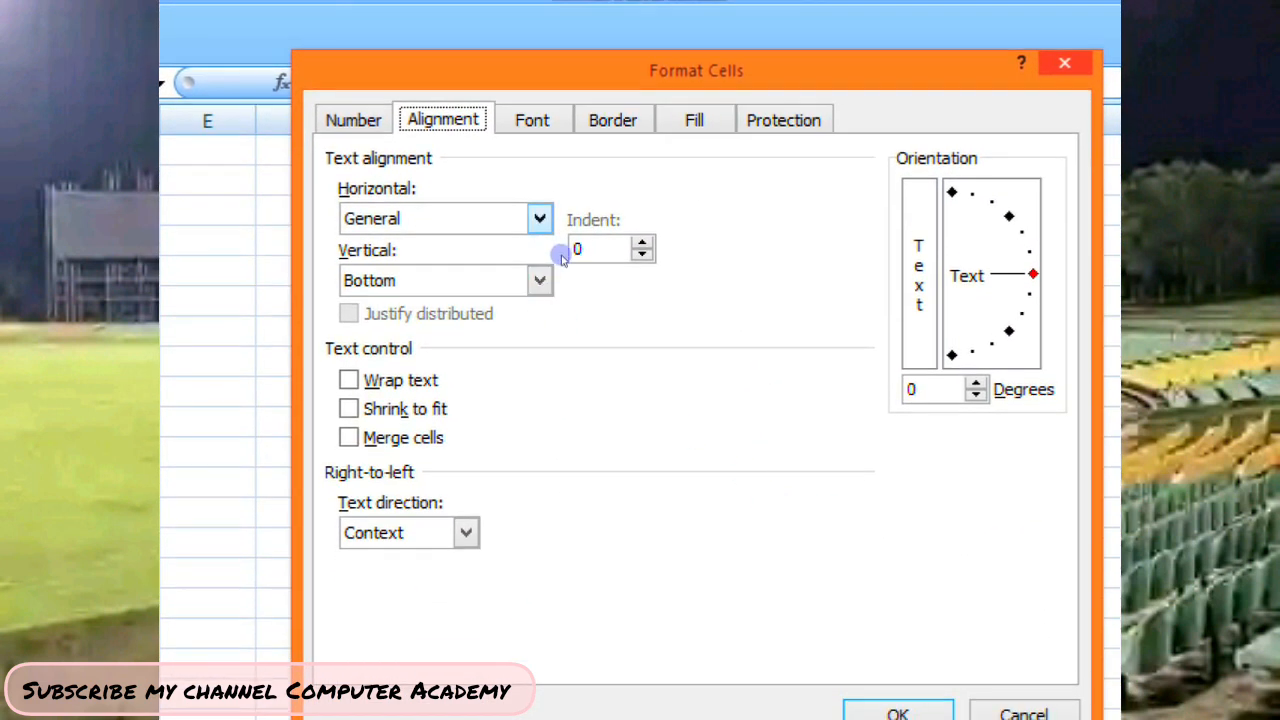
# Examine the alignment, font and remaining categories of the Format Cells dialog, and leave it without making changes.
pyautogui.click(541, 220)
pyautogui.click(558, 255)
pyautogui.click(545, 287)
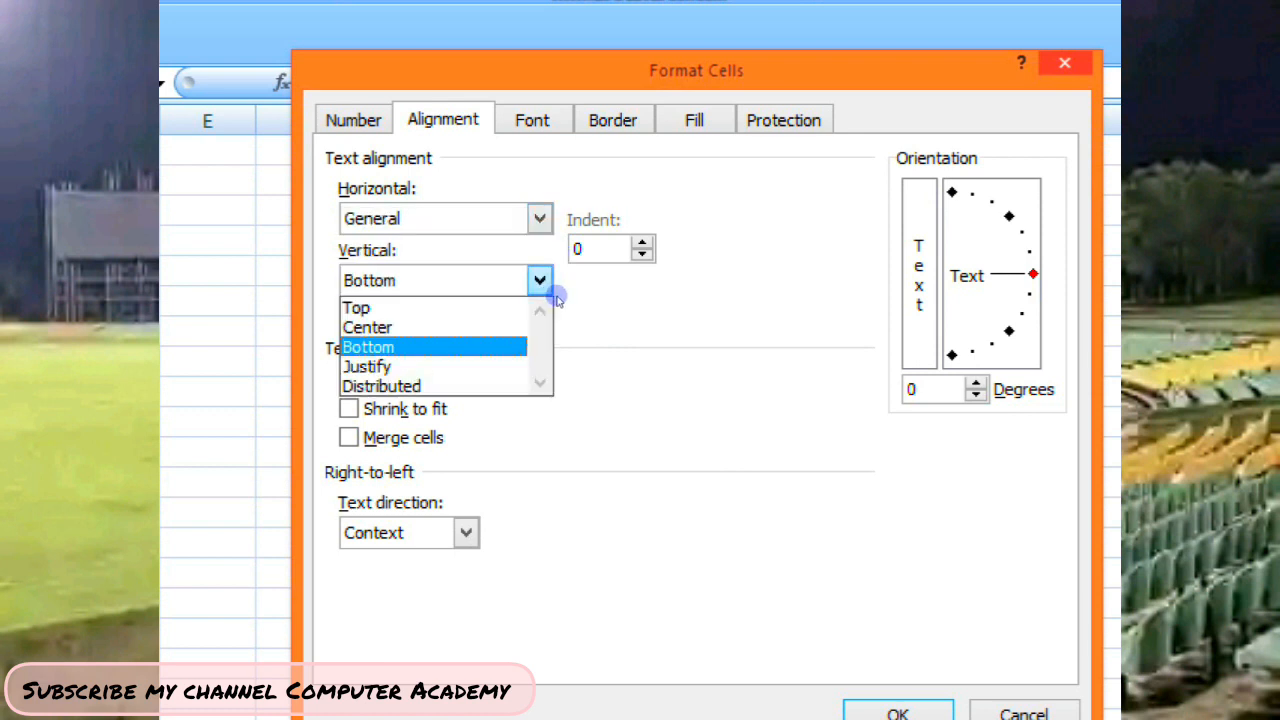
pyautogui.click(558, 300)
pyautogui.hotkey('ctrl', 'Tab')
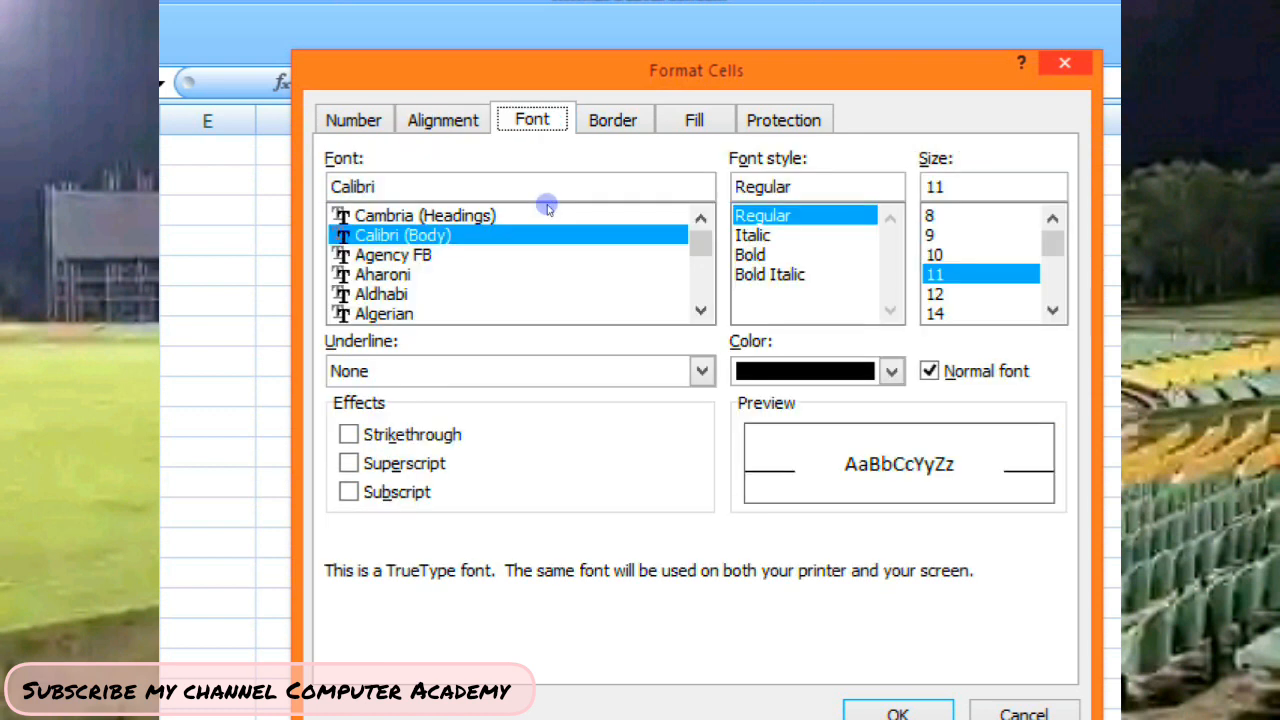
pyautogui.hotkey('ctrl', 'Tab')
pyautogui.hotkey('ctrl', 'Tab')
pyautogui.hotkey('ctrl', 'Tab')
pyautogui.hotkey('ctrl', 'Tab')
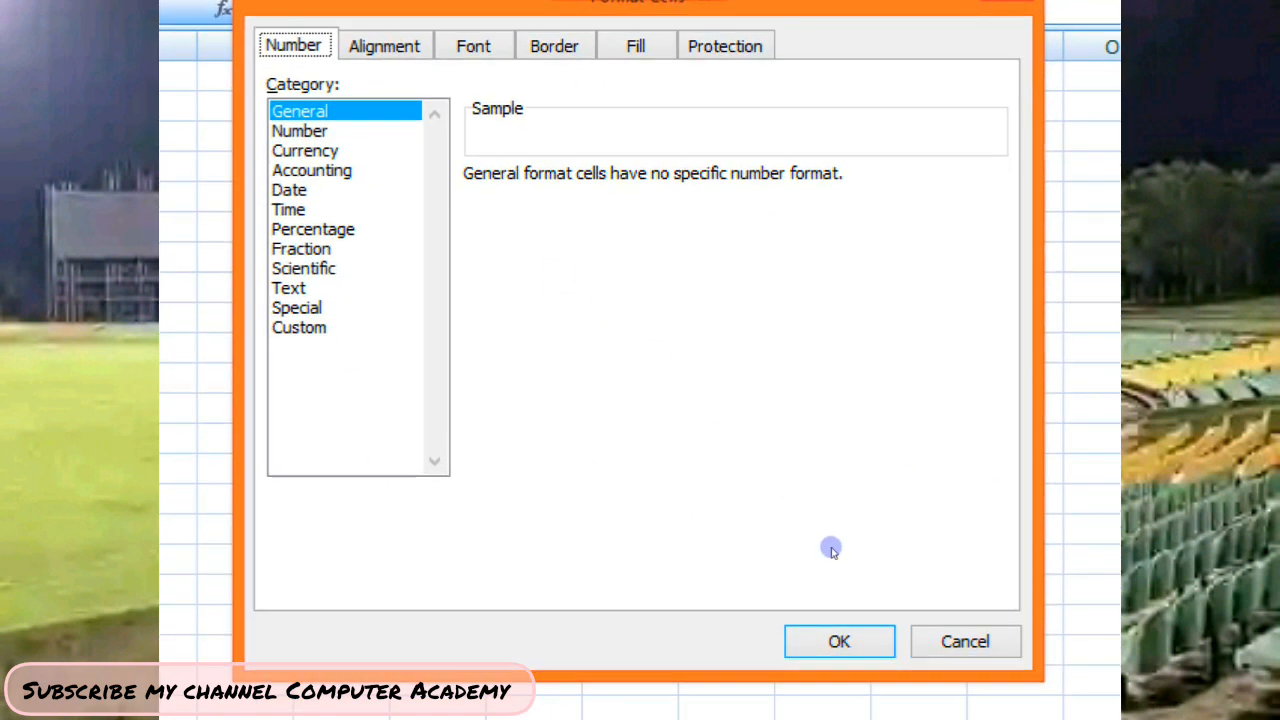
pyautogui.click(1024, 713)
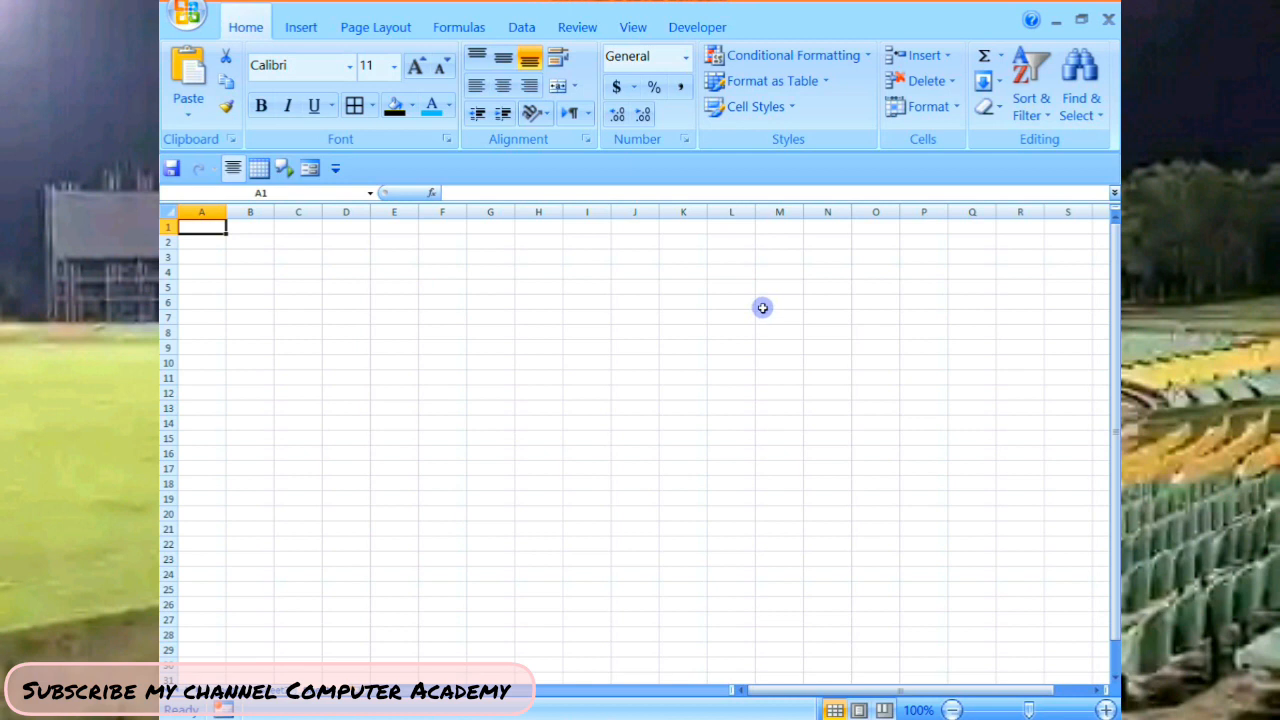
# Switch to the workbook containing the student table and minimize the screen recorder window covering it.
pyautogui.click(572, 719)
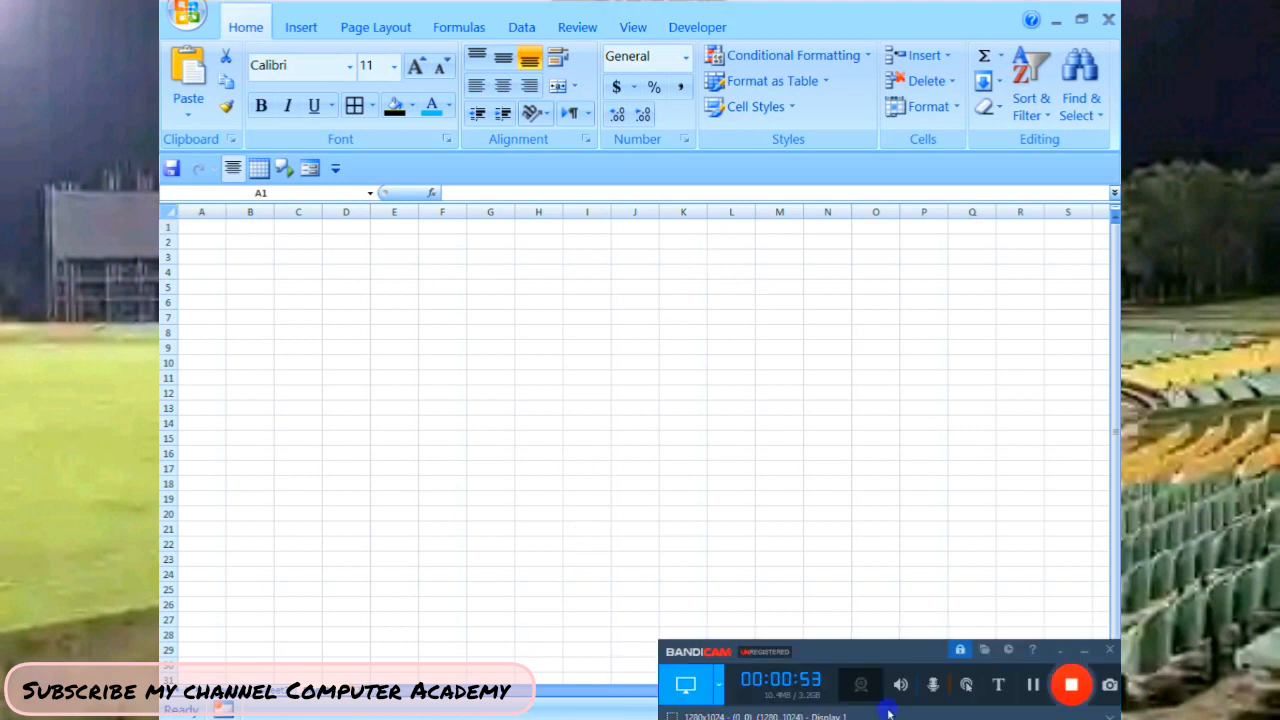
pyautogui.click(1035, 686)
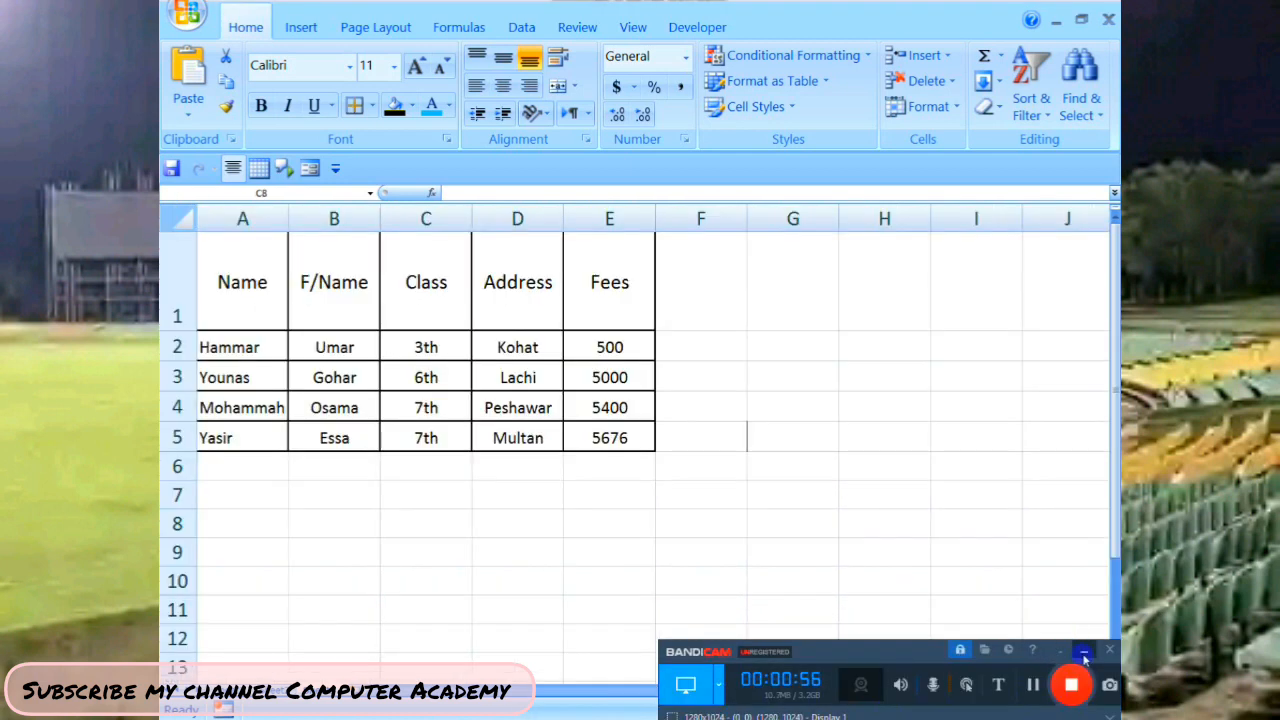
pyautogui.click(1084, 652)
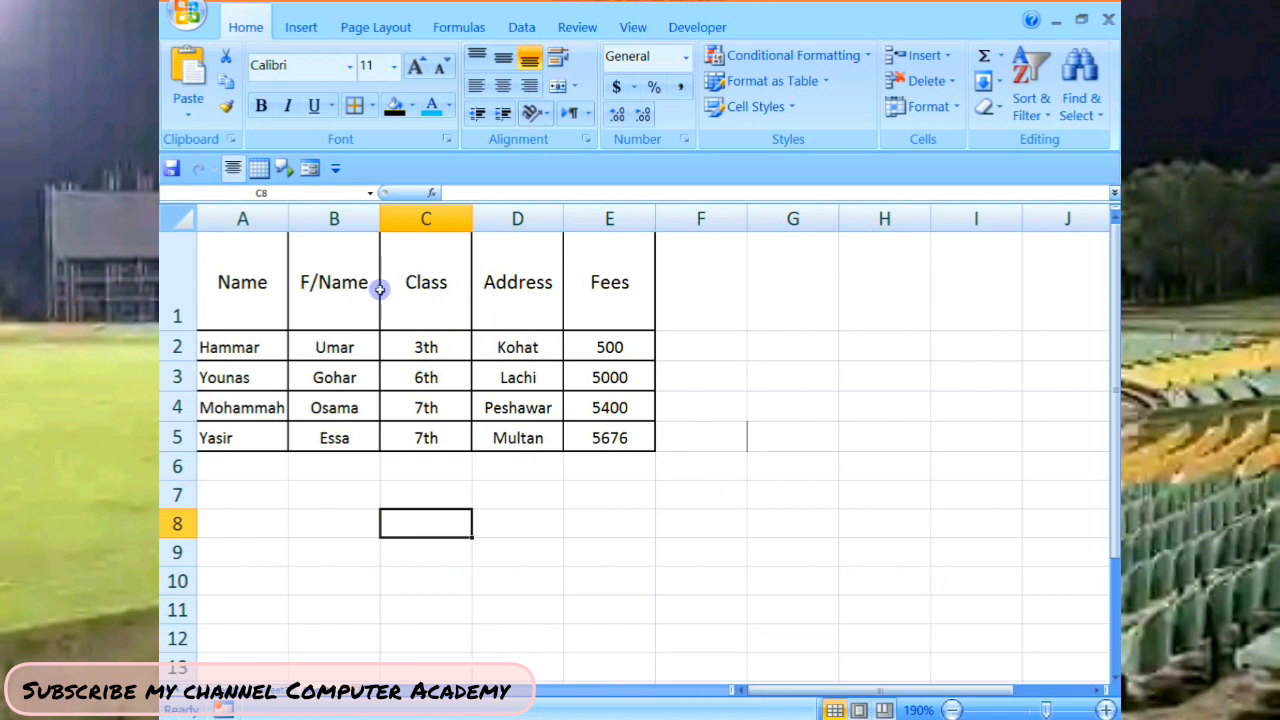
# Angle the header text in A1:E1 counterclockwise and widen column E to fit the slanted Fees heading.
pyautogui.moveTo(222, 271); pyautogui.dragTo(588, 297)
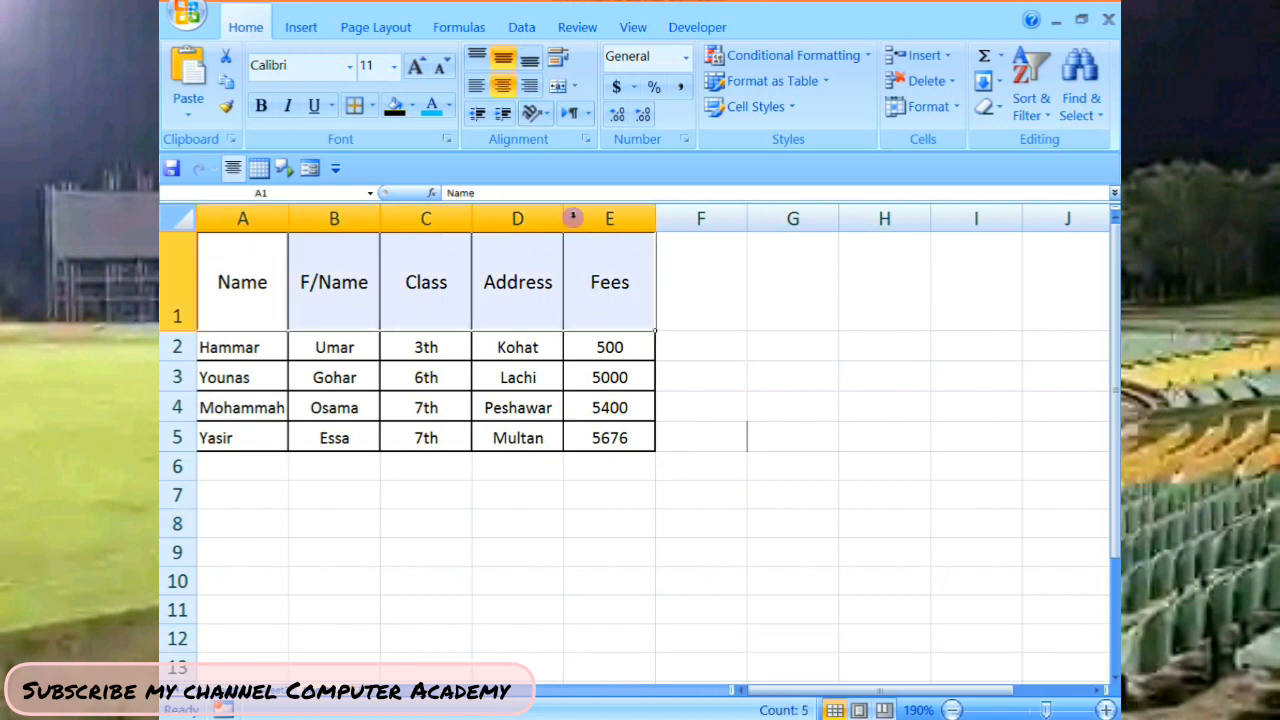
pyautogui.click(546, 118)
pyautogui.click(565, 142)
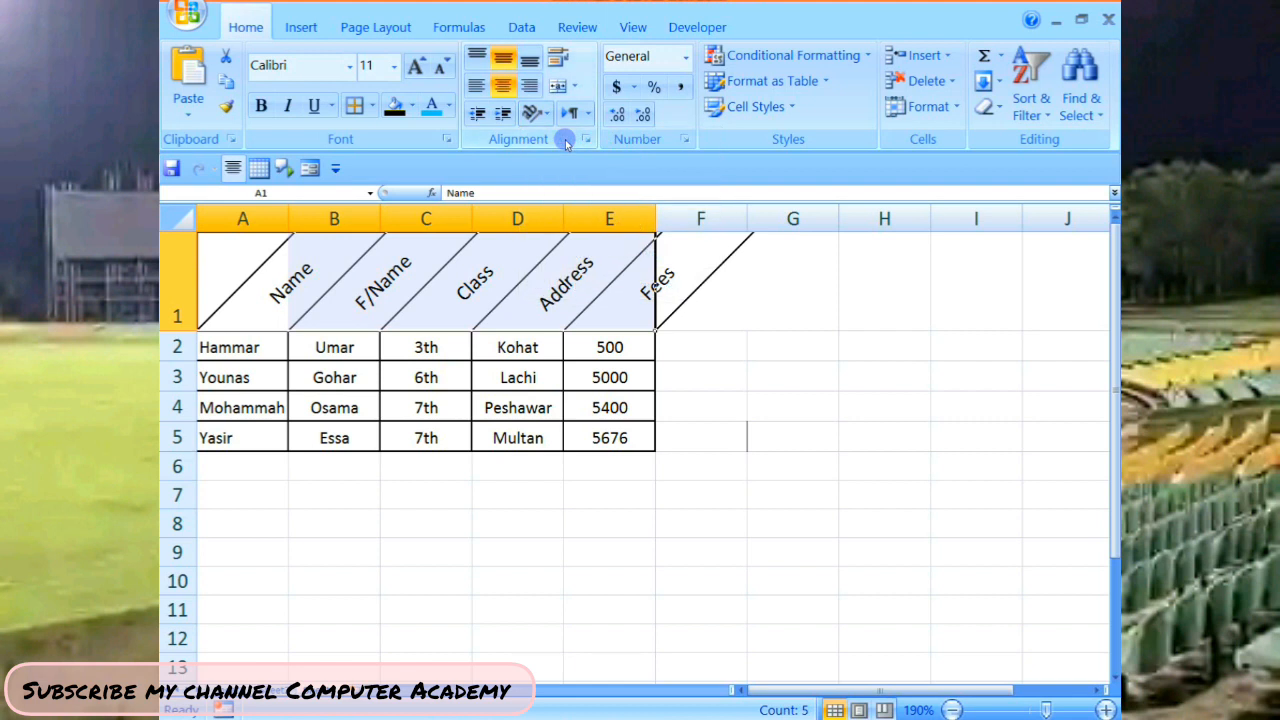
pyautogui.moveTo(656, 216); pyautogui.dragTo(720, 220)
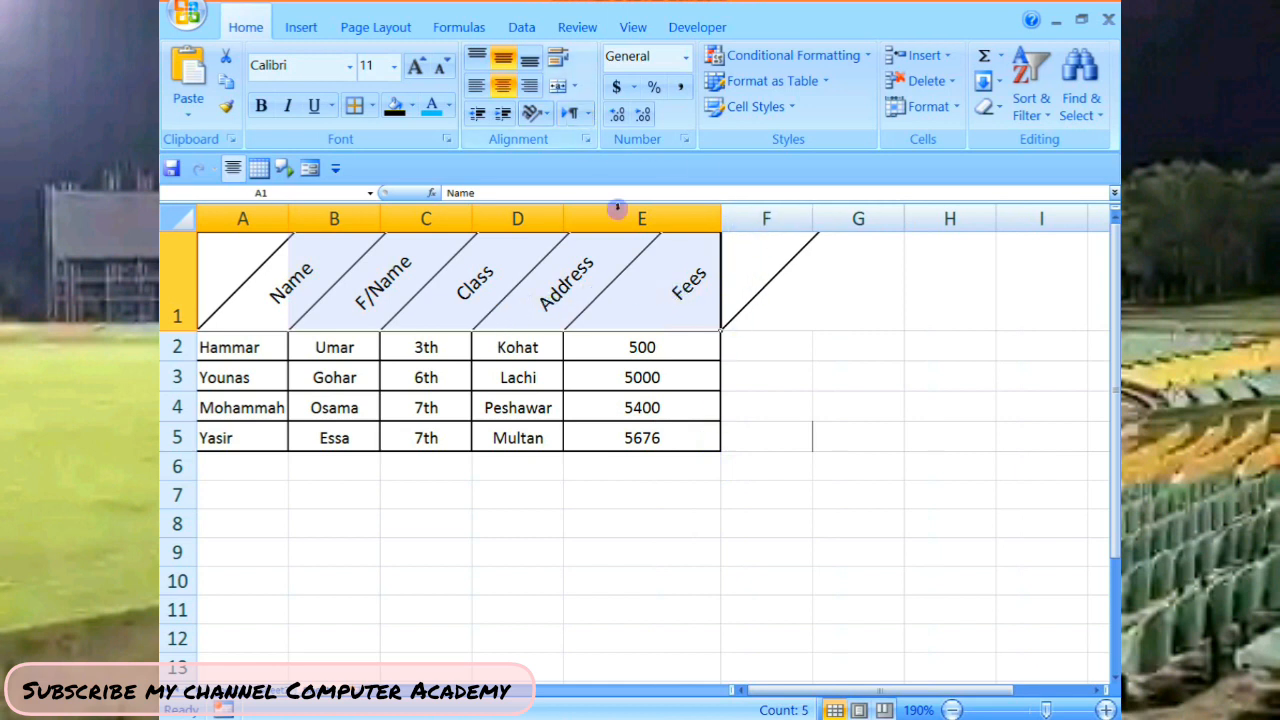
# Angle the header text in A1:E1 clockwise and widen column A to fit the slanted Name heading.
pyautogui.click(588, 117)
pyautogui.click(588, 172)
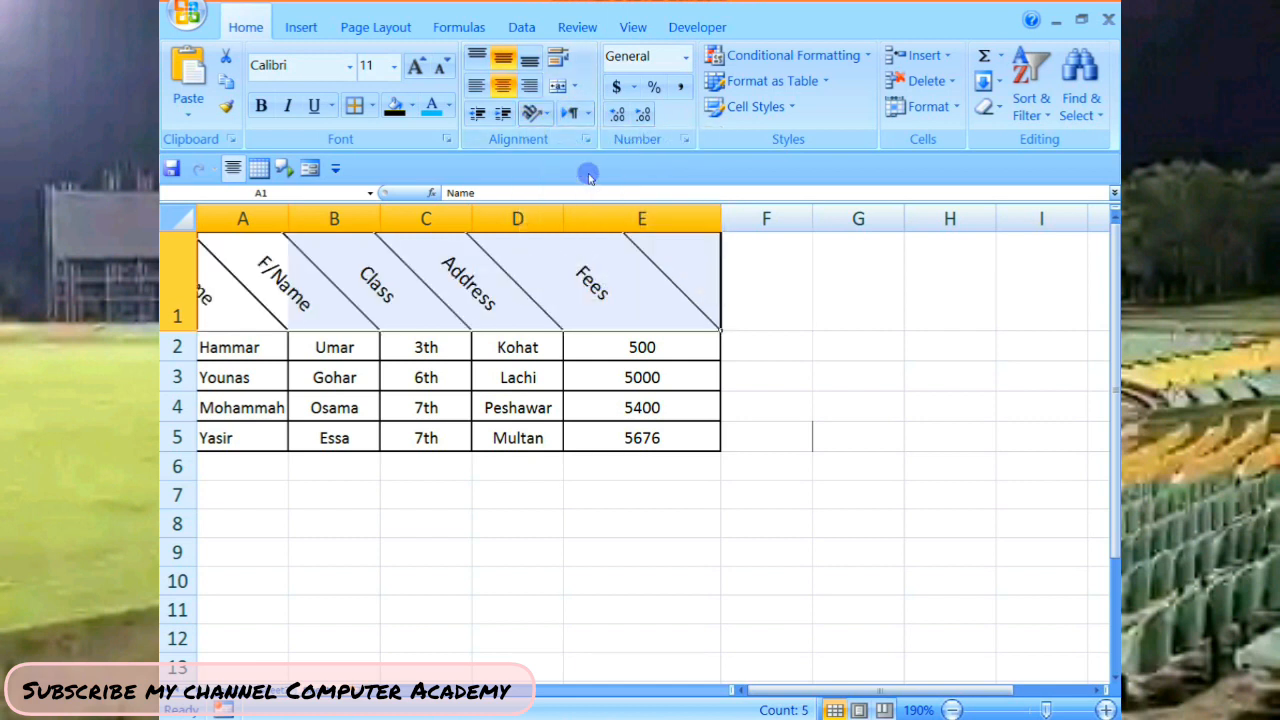
pyautogui.moveTo(288, 218); pyautogui.dragTo(412, 218)
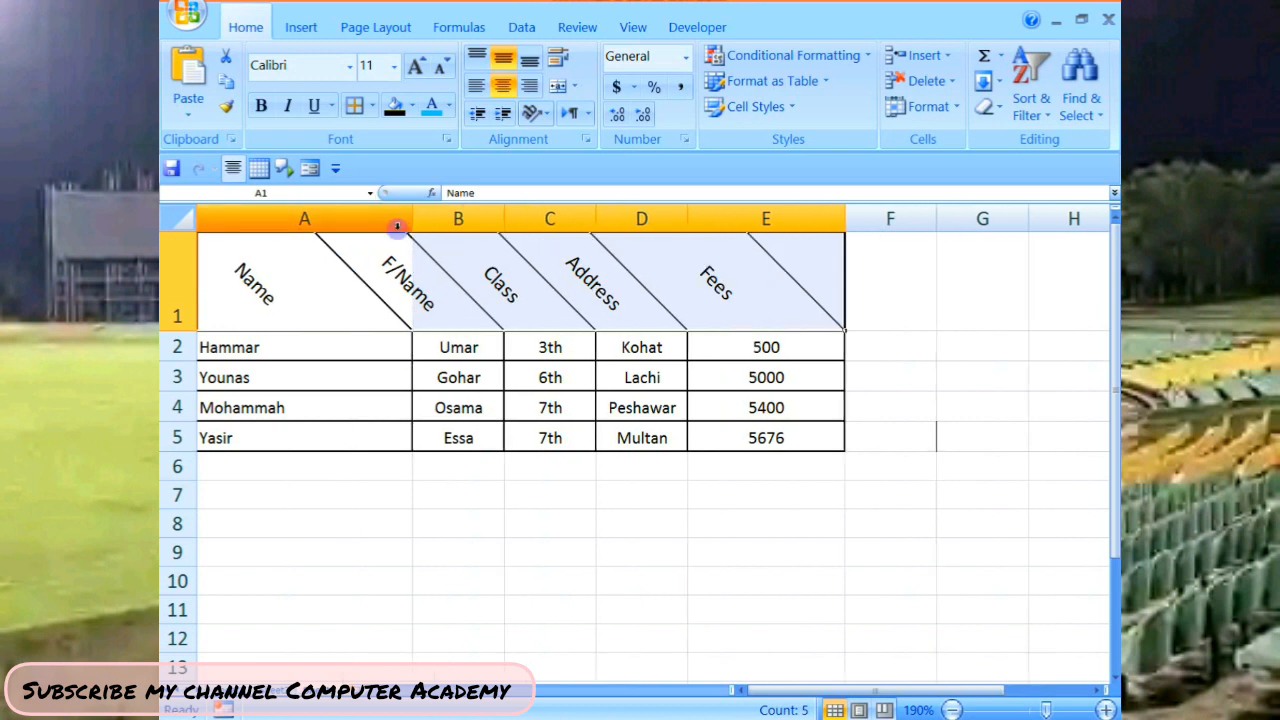
# Give columns A through E an equal, wider width so the angled headings have room.
pyautogui.moveTo(305, 222); pyautogui.dragTo(766, 226)
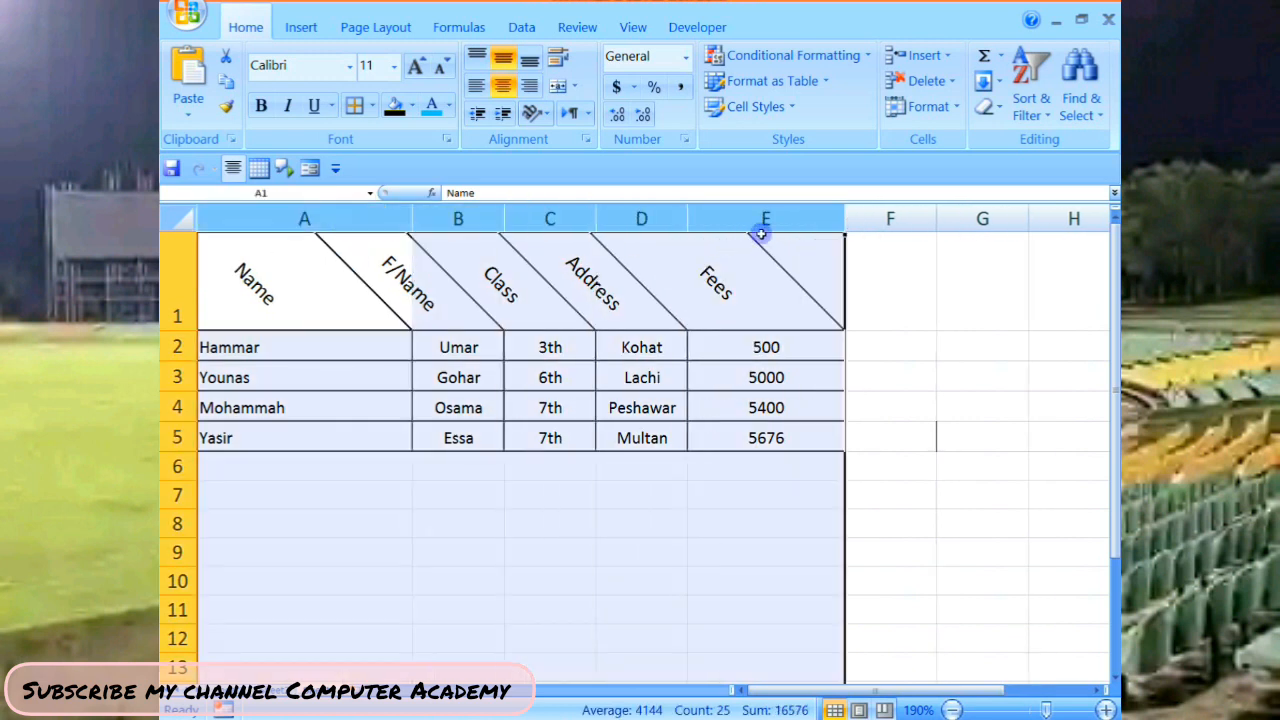
pyautogui.moveTo(595, 219); pyautogui.dragTo(669, 218)
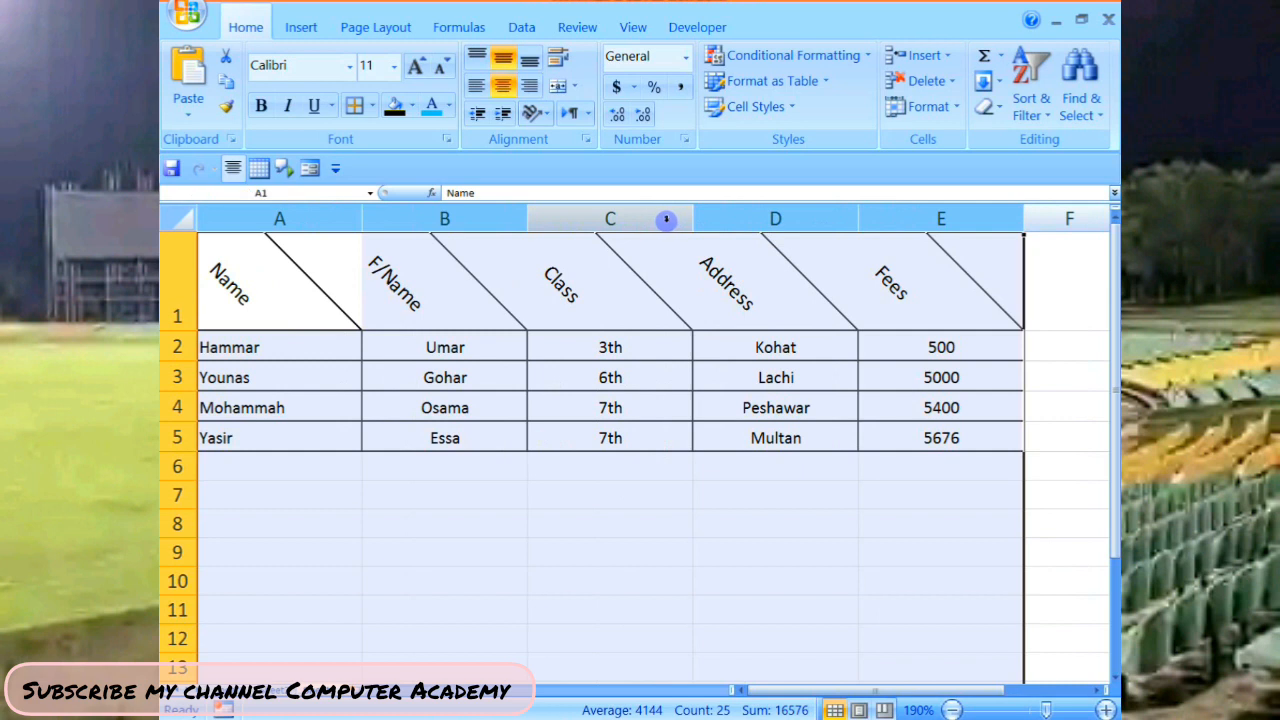
pyautogui.click(788, 555)
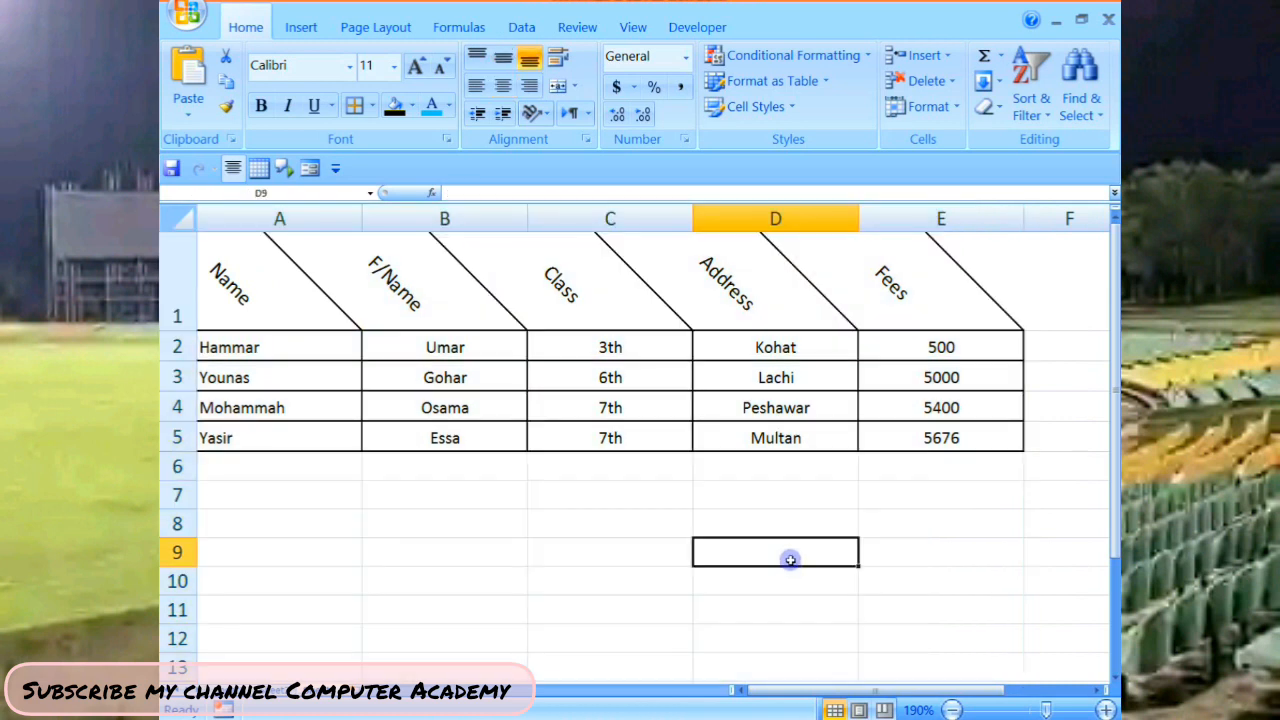
# Set the headings in A1:E1 to Vertical Text and increase row 1's height until all letters fit.
pyautogui.moveTo(292, 288); pyautogui.dragTo(890, 287)
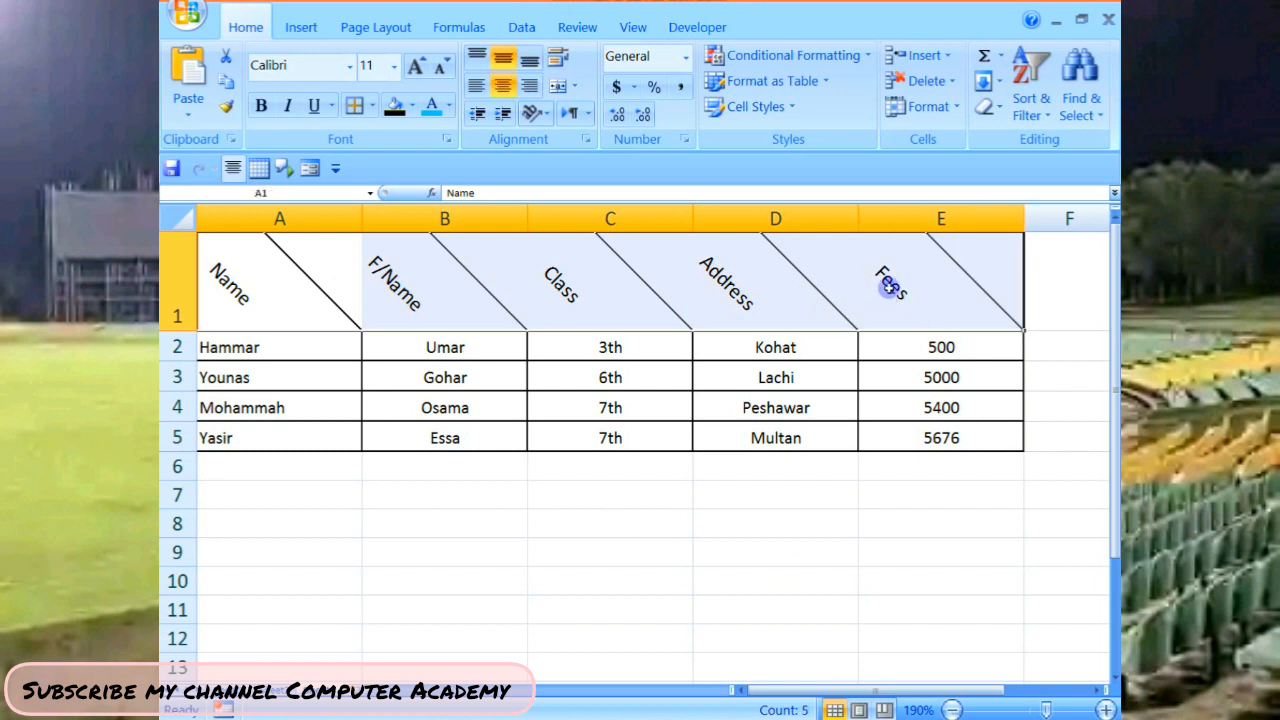
pyautogui.click(540, 113)
pyautogui.click(583, 197)
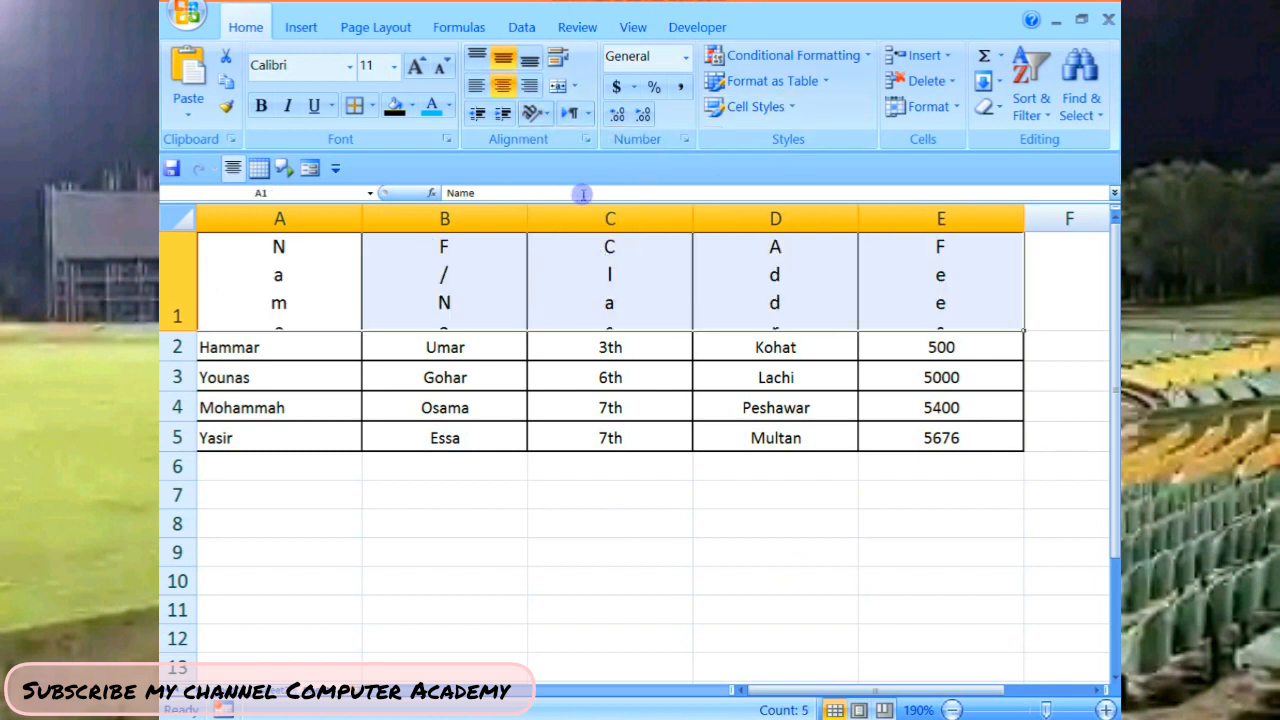
pyautogui.moveTo(178, 326); pyautogui.dragTo(183, 473)
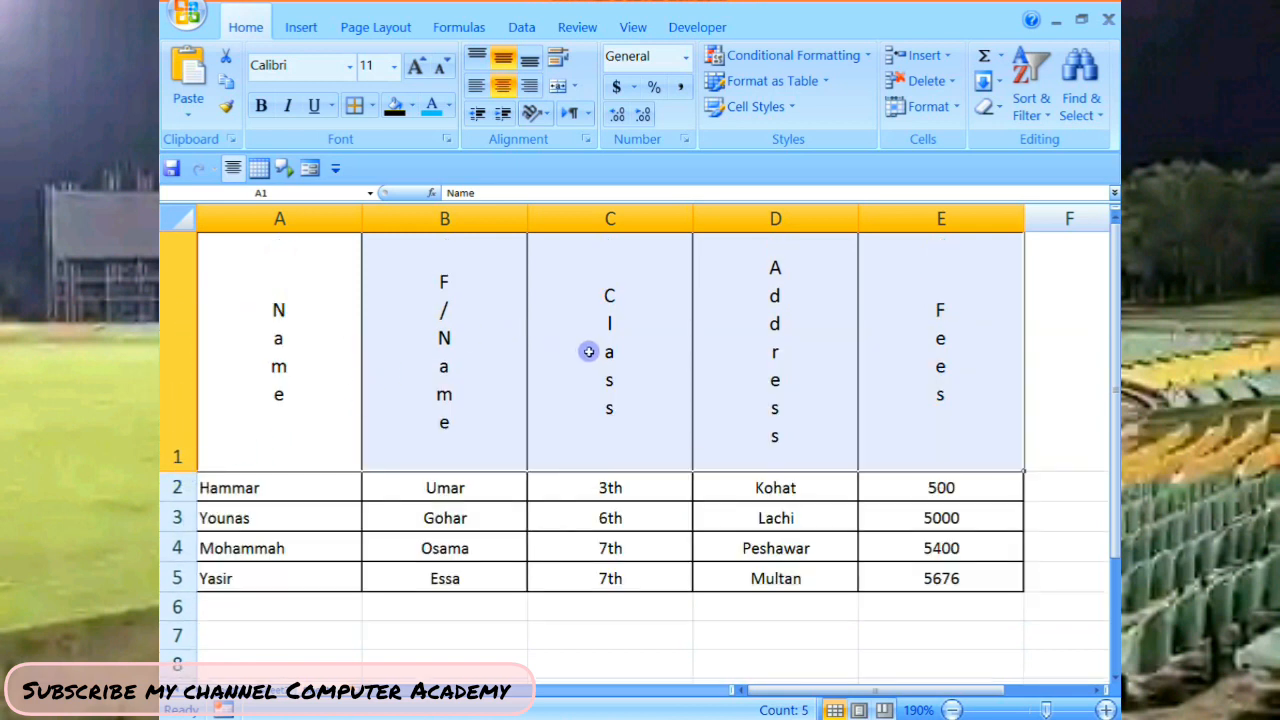
# Apply Rotate Text Up to the headings in A1:E1 and reduce the height of row 1.
pyautogui.click(540, 113)
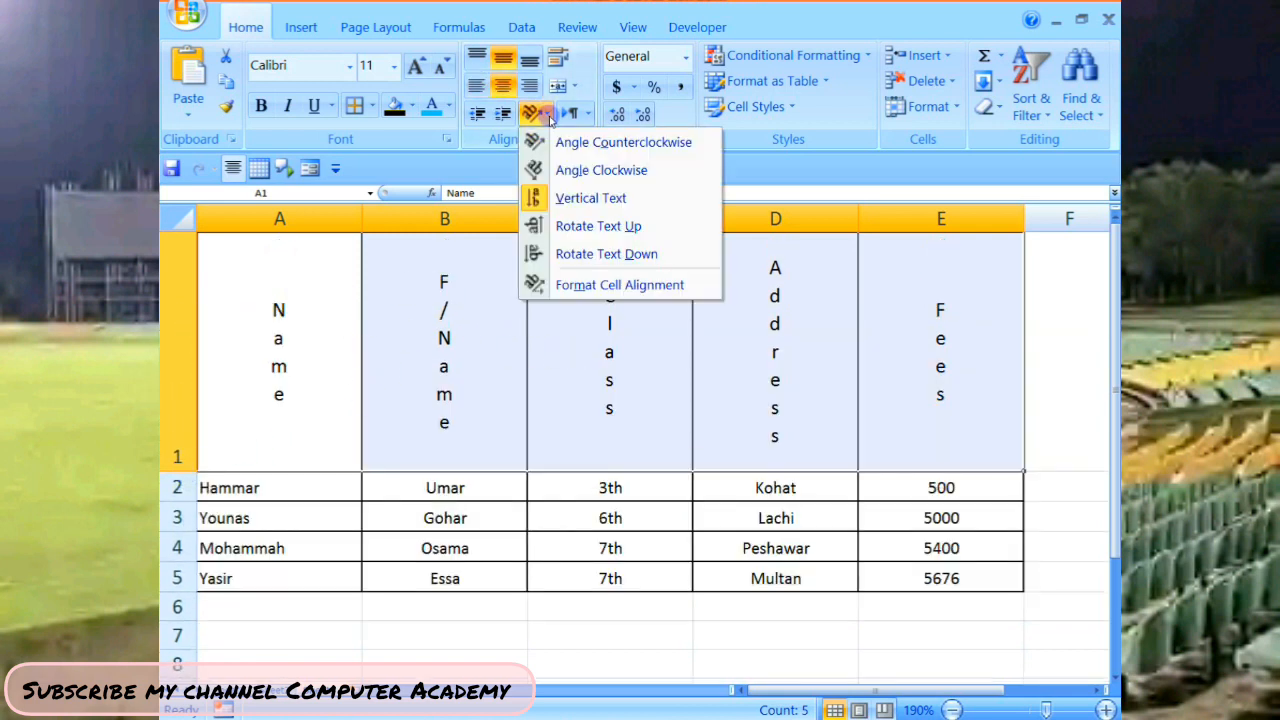
pyautogui.click(605, 224)
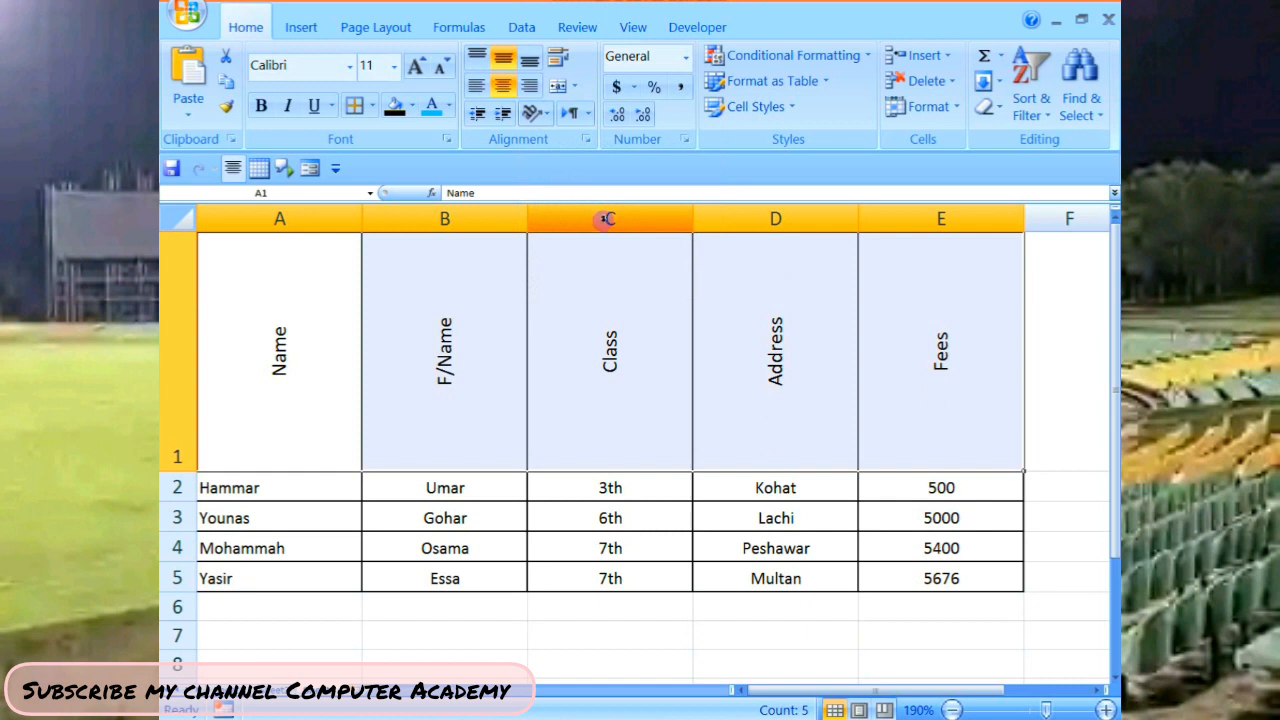
pyautogui.moveTo(179, 472); pyautogui.dragTo(183, 389)
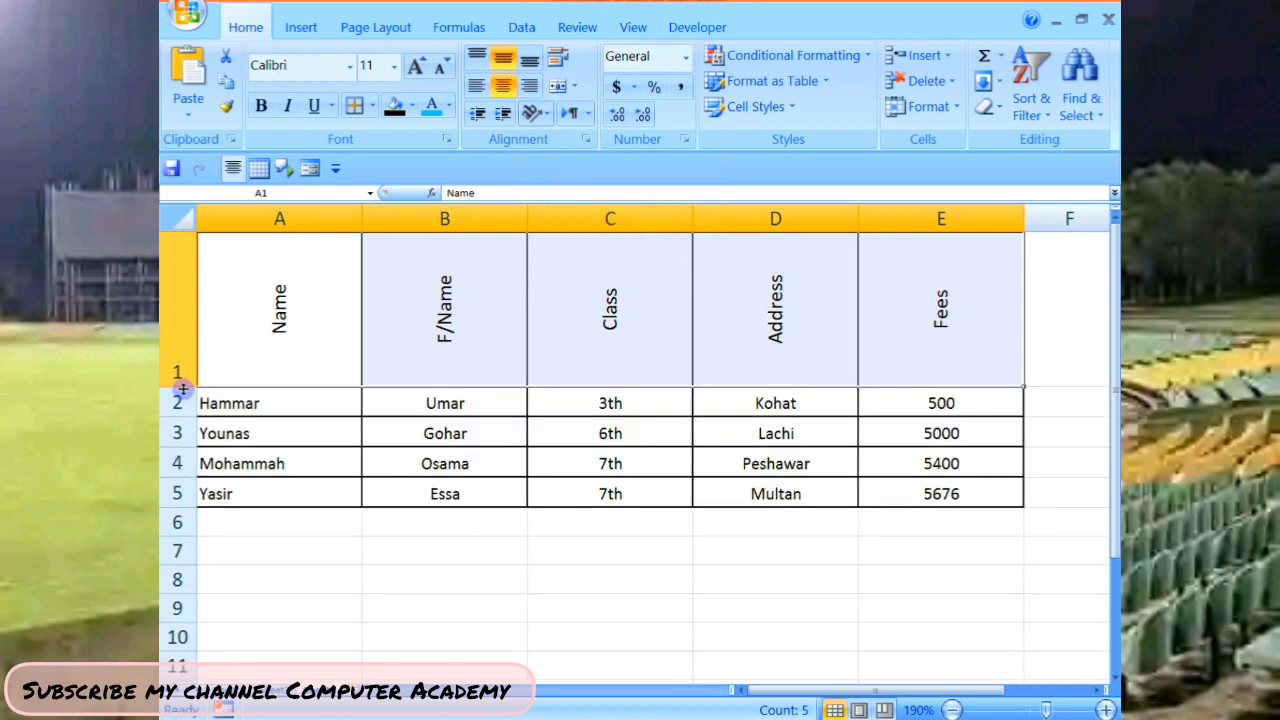
# Apply Rotate Text Down to the headings in A1:E1.
pyautogui.click(548, 113)
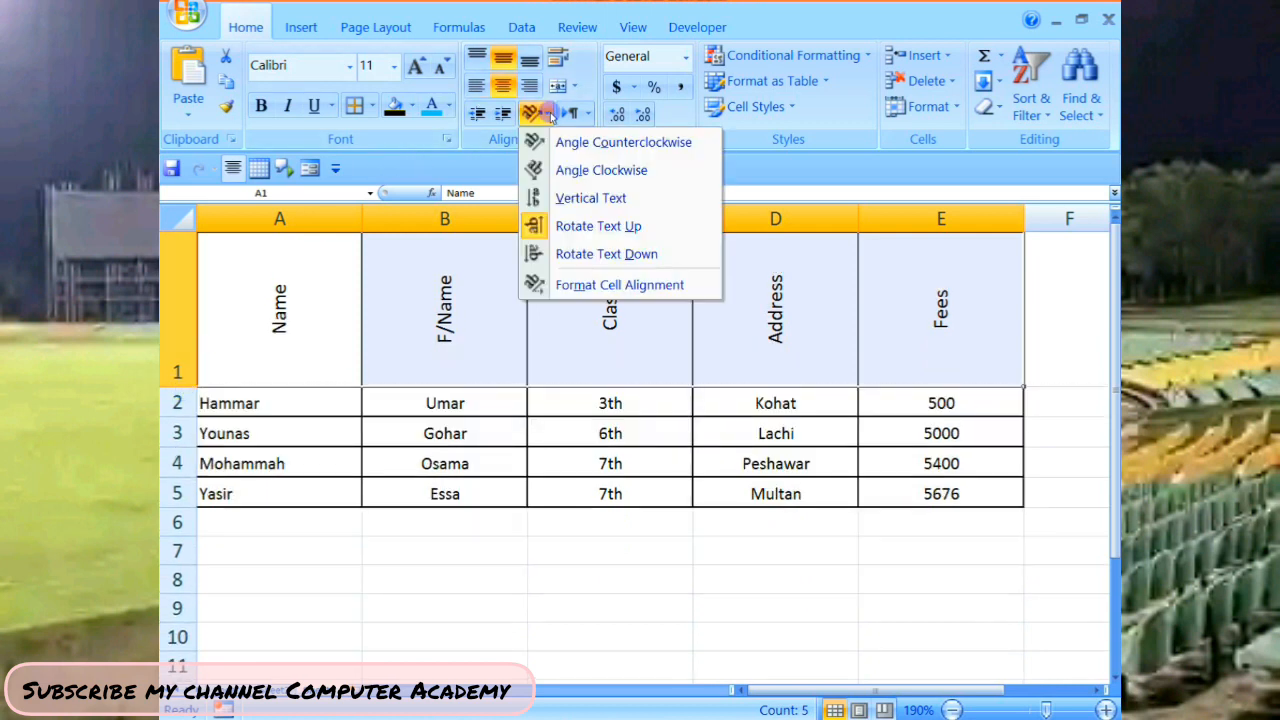
pyautogui.click(540, 253)
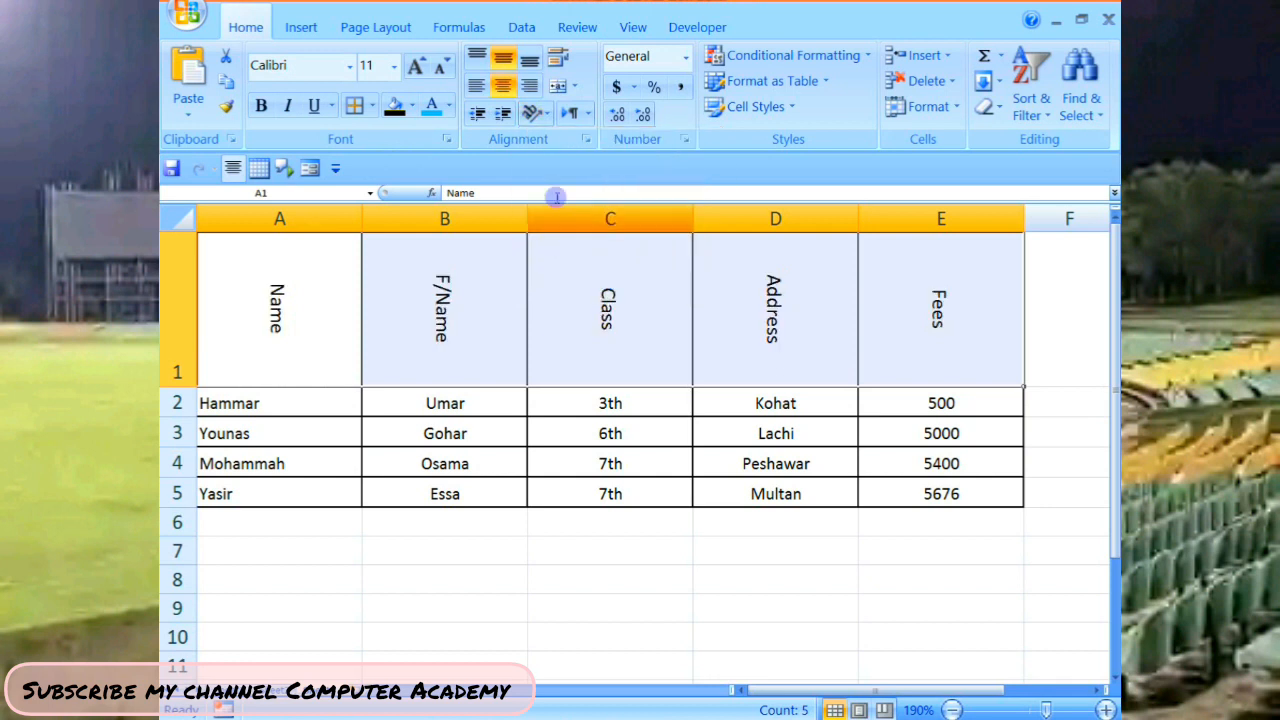
# In the header cells' alignment settings, choose Right horizontal alignment and a text orientation of -54 degrees.
pyautogui.click(545, 115)
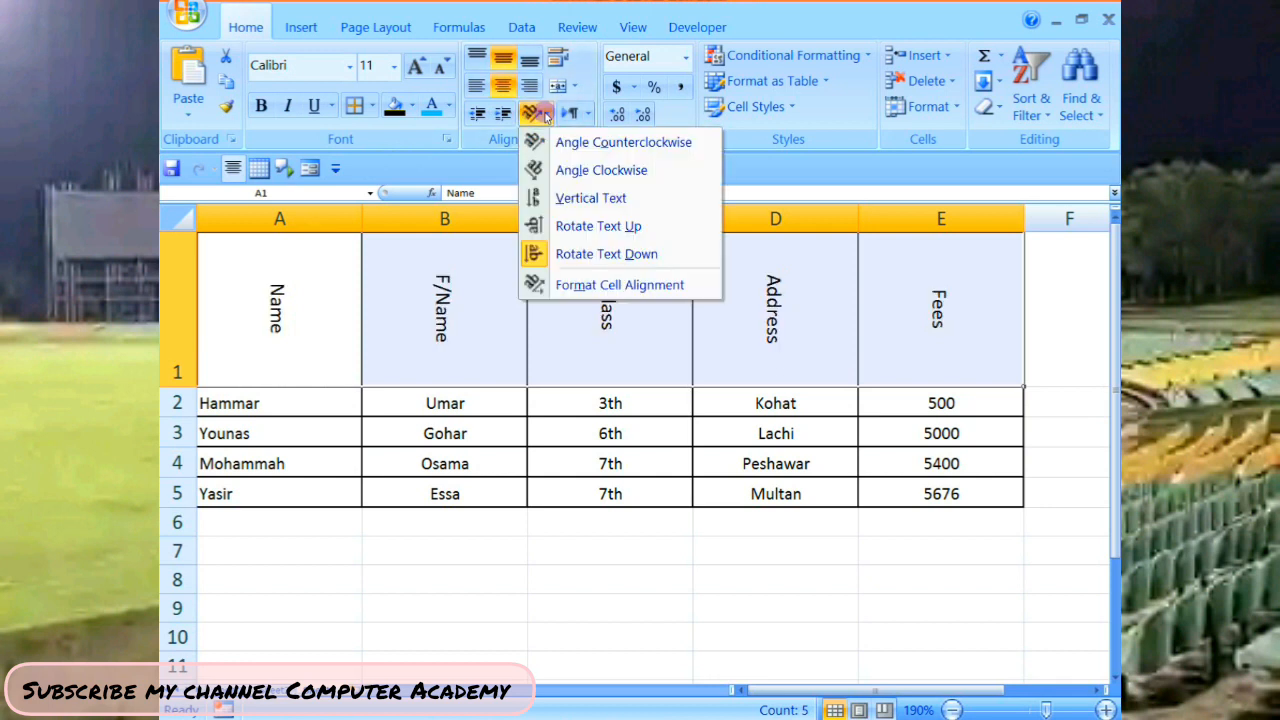
pyautogui.click(560, 285)
pyautogui.moveTo(590, 193); pyautogui.dragTo(552, 356)
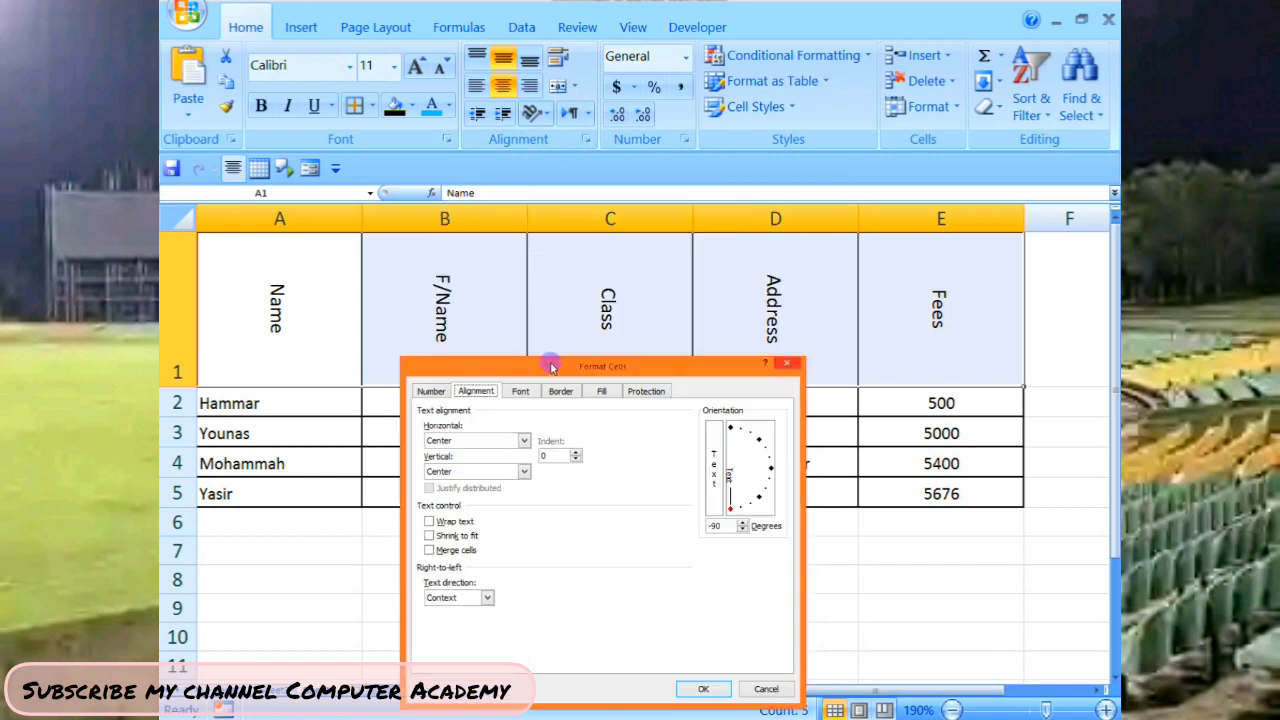
pyautogui.click(522, 424)
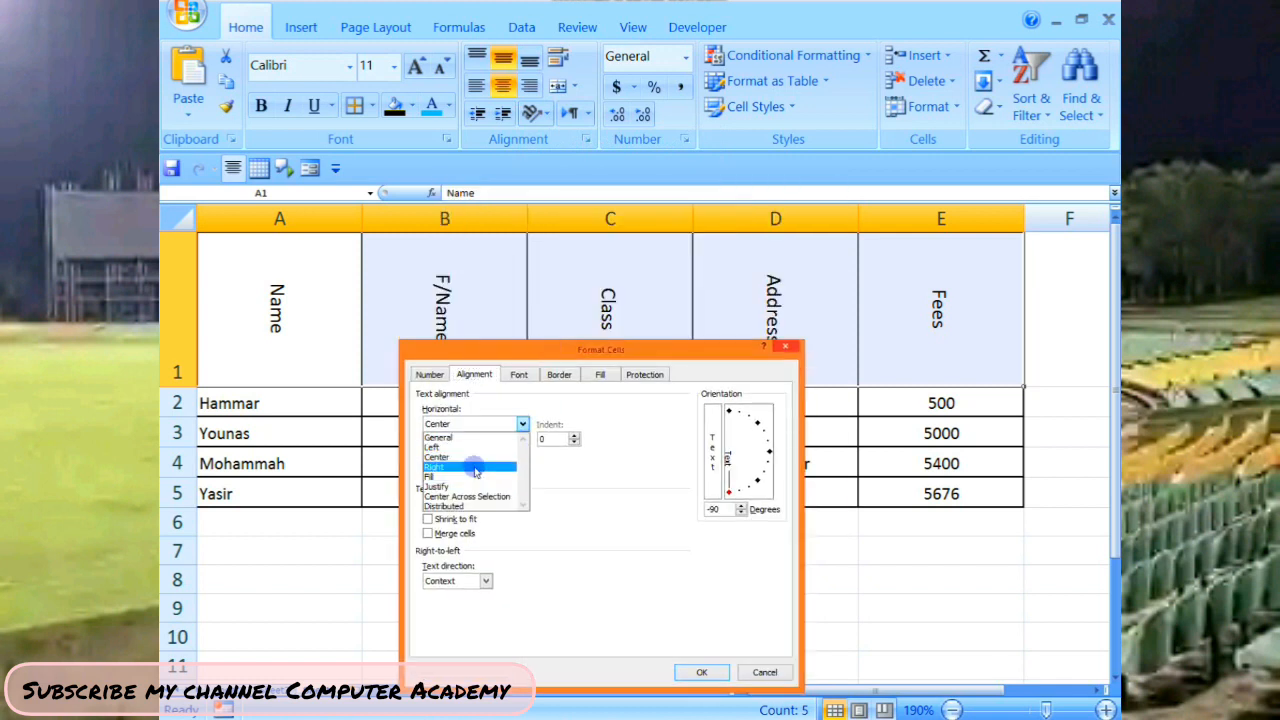
pyautogui.click(495, 467)
pyautogui.click(736, 493)
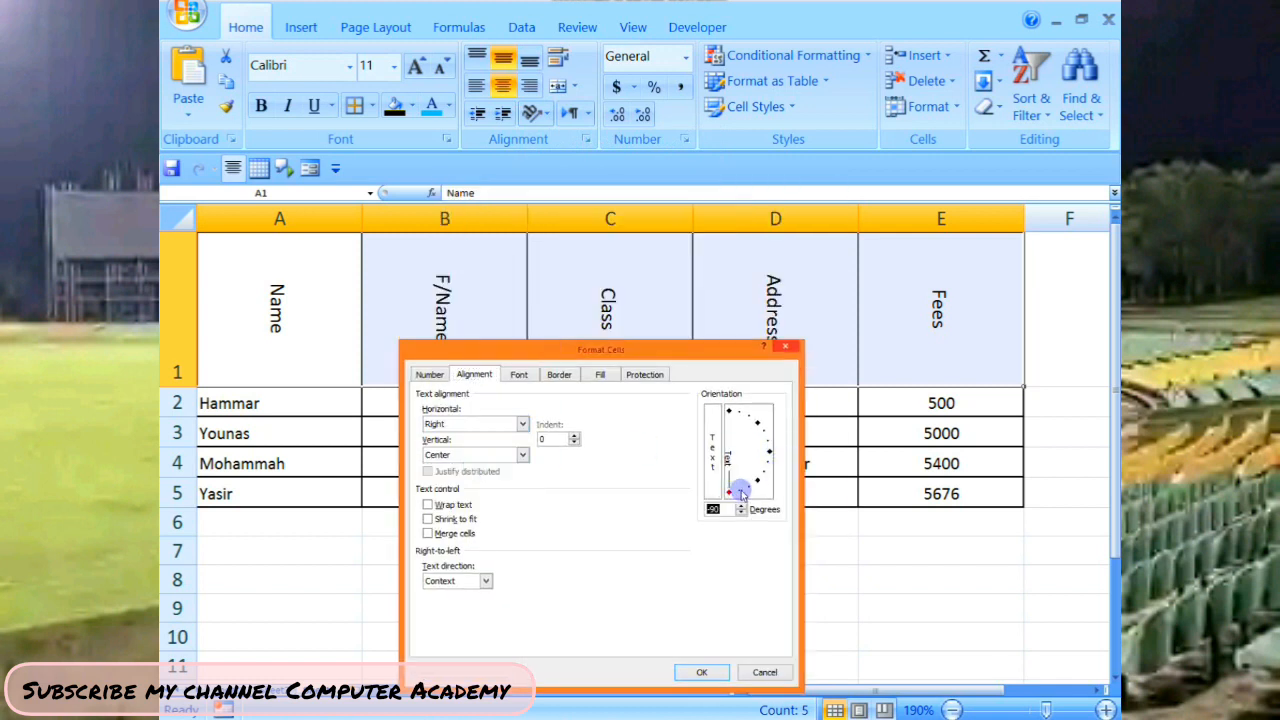
pyautogui.click(463, 520)
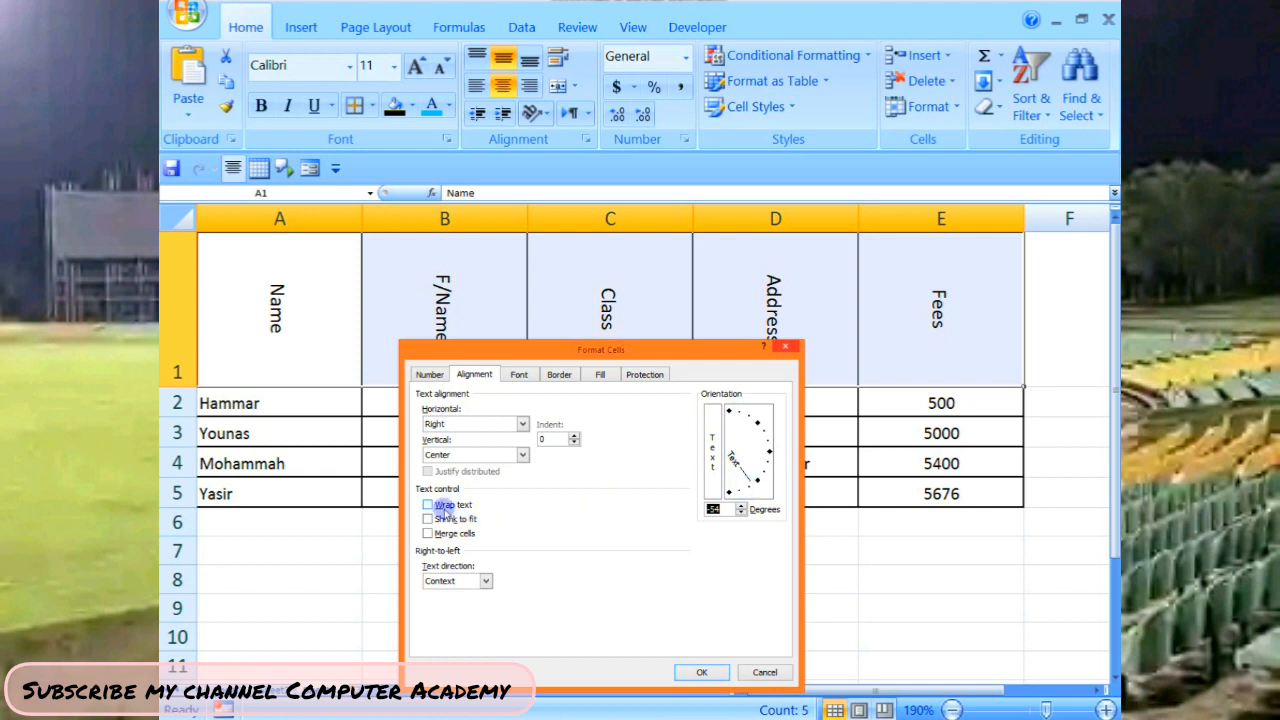
# Choose red as the font color for the header cells in the Format Cells dialog.
pyautogui.click(519, 375)
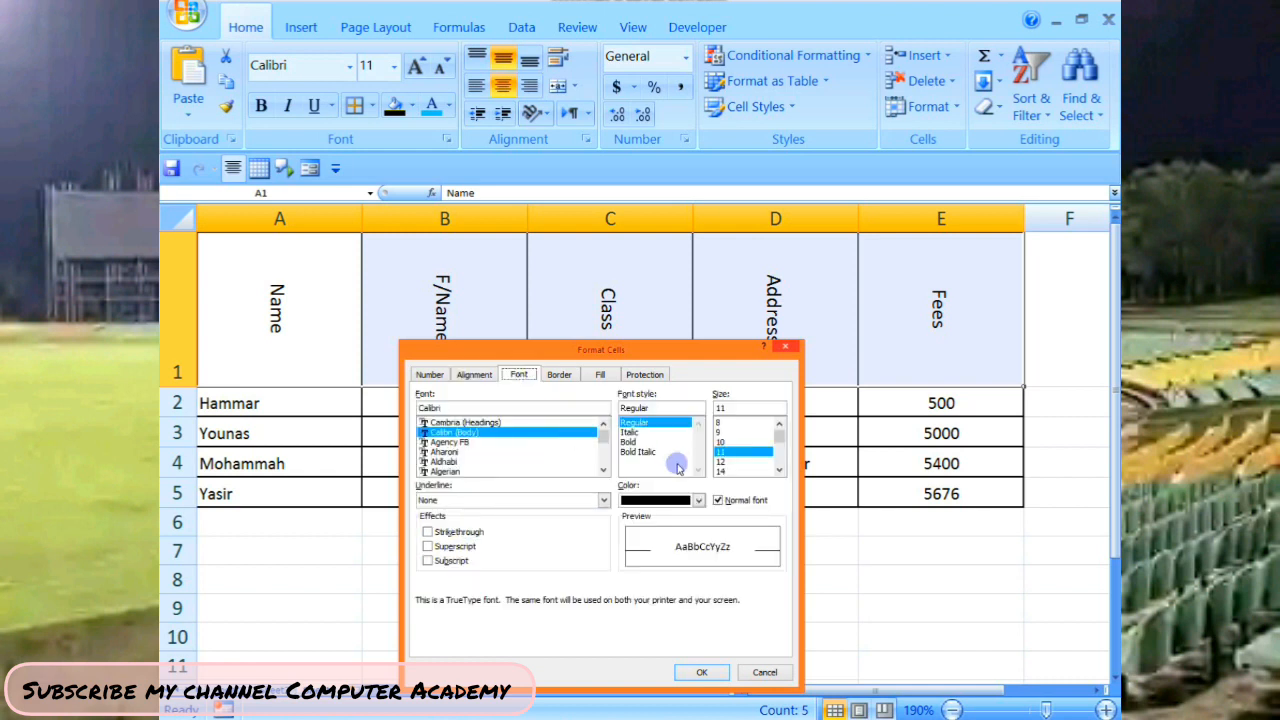
pyautogui.click(699, 501)
pyautogui.click(651, 451)
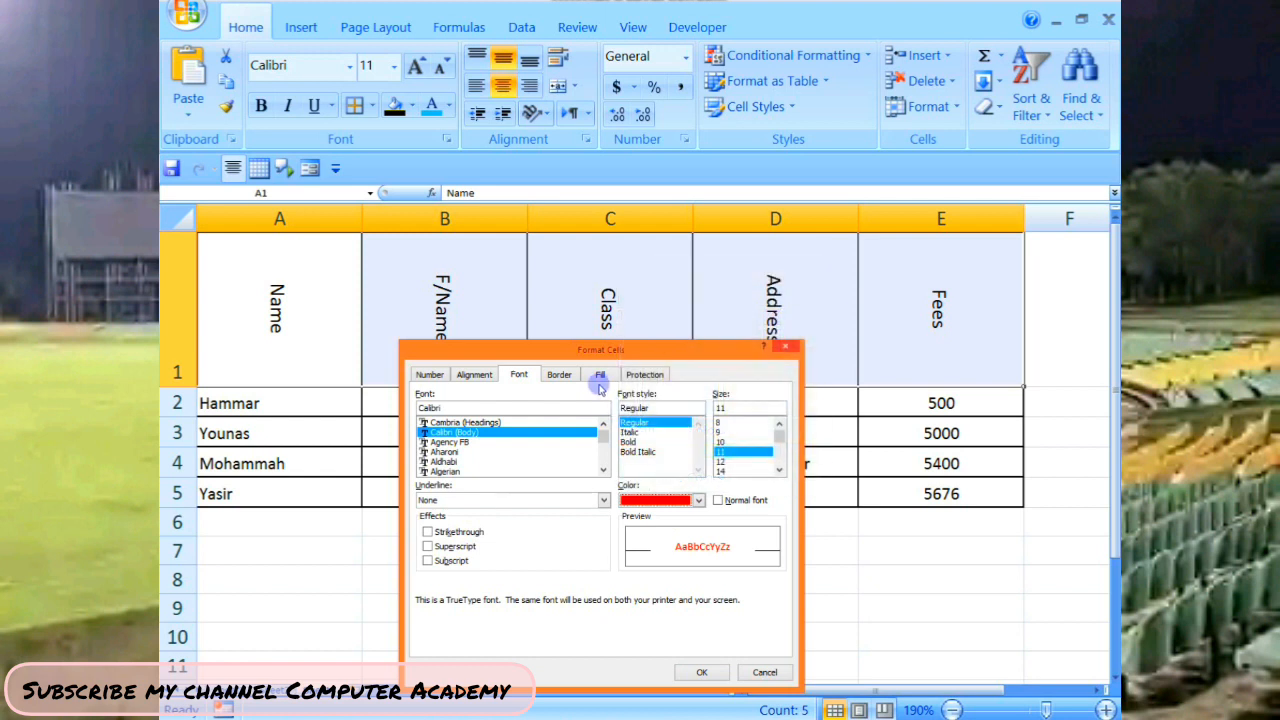
# Apply a thick line style to the top, left, inner vertical and right borders of the header cells.
pyautogui.click(559, 375)
pyautogui.click(482, 489)
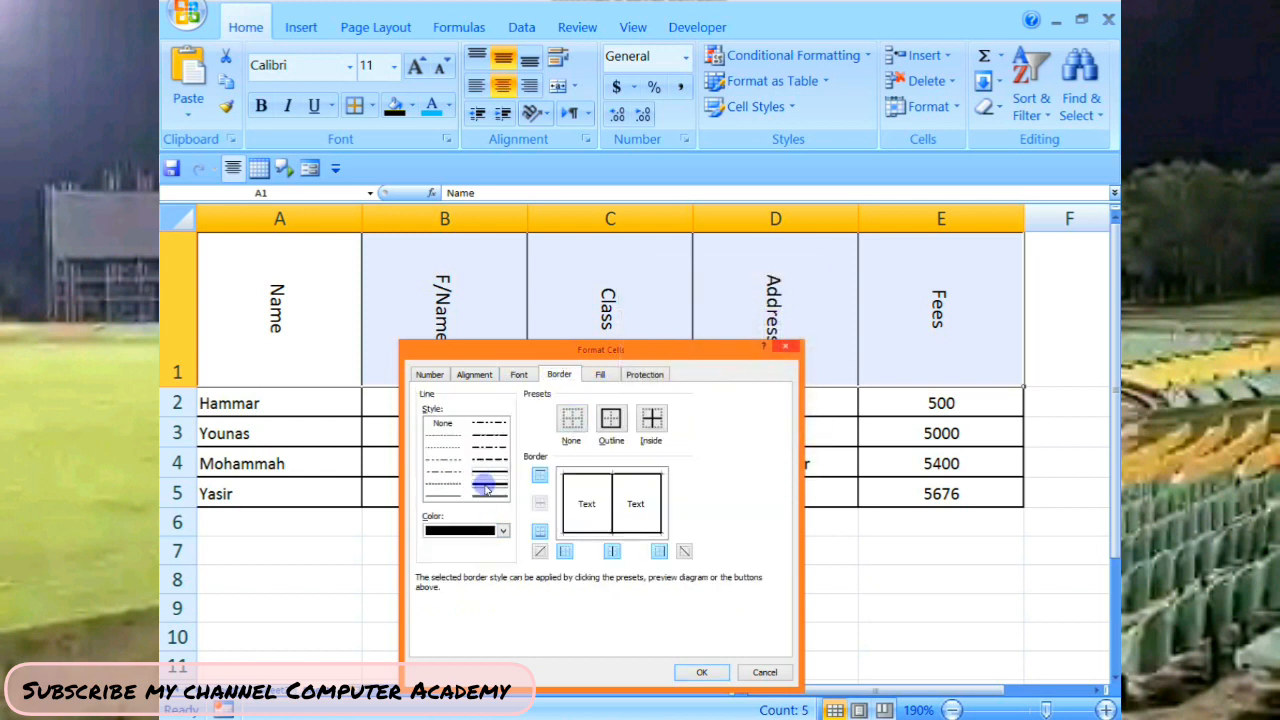
pyautogui.click(539, 476)
pyautogui.click(561, 552)
pyautogui.click(612, 551)
pyautogui.click(659, 551)
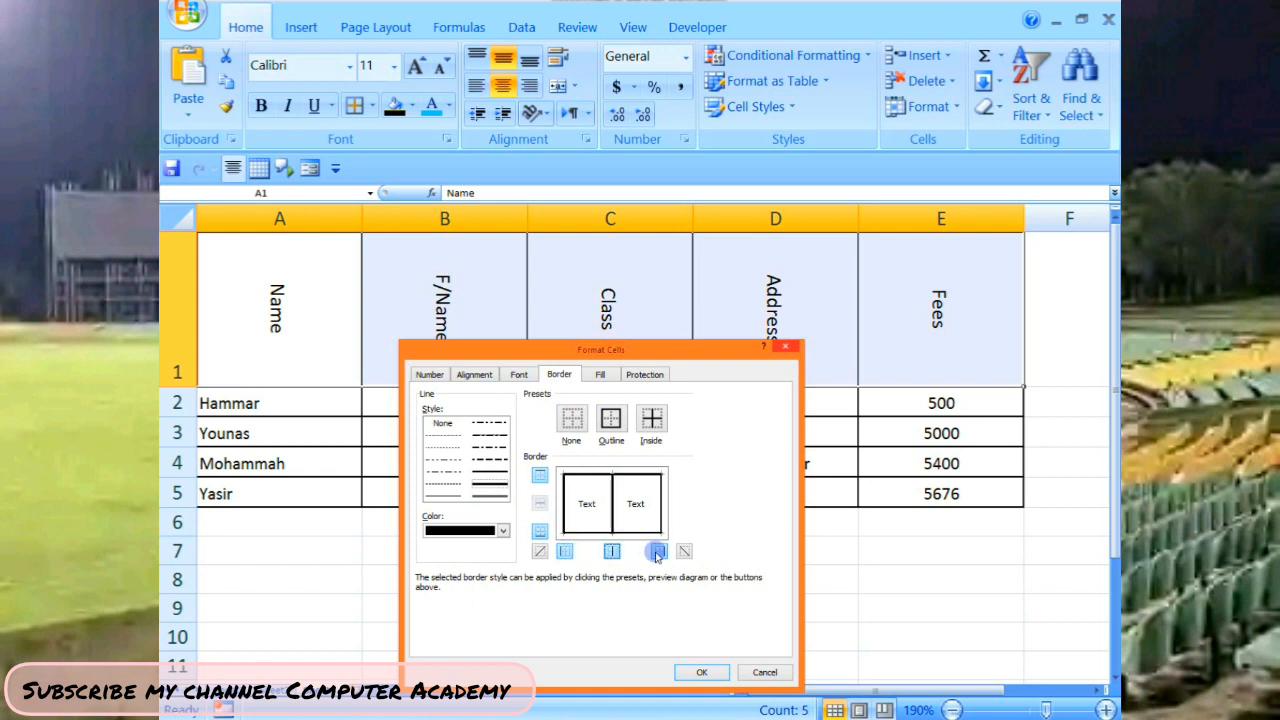
# Give the header cells a yellow background fill and apply the Format Cells settings.
pyautogui.click(598, 375)
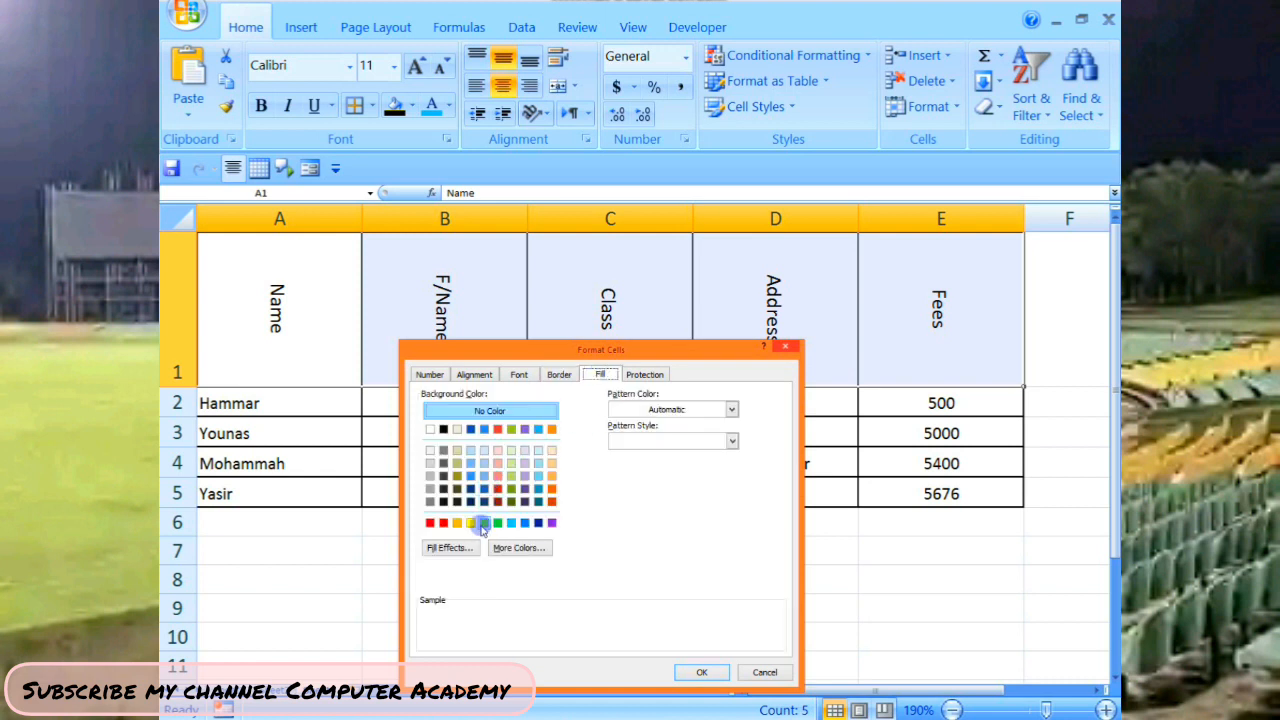
pyautogui.click(470, 522)
pyautogui.click(558, 375)
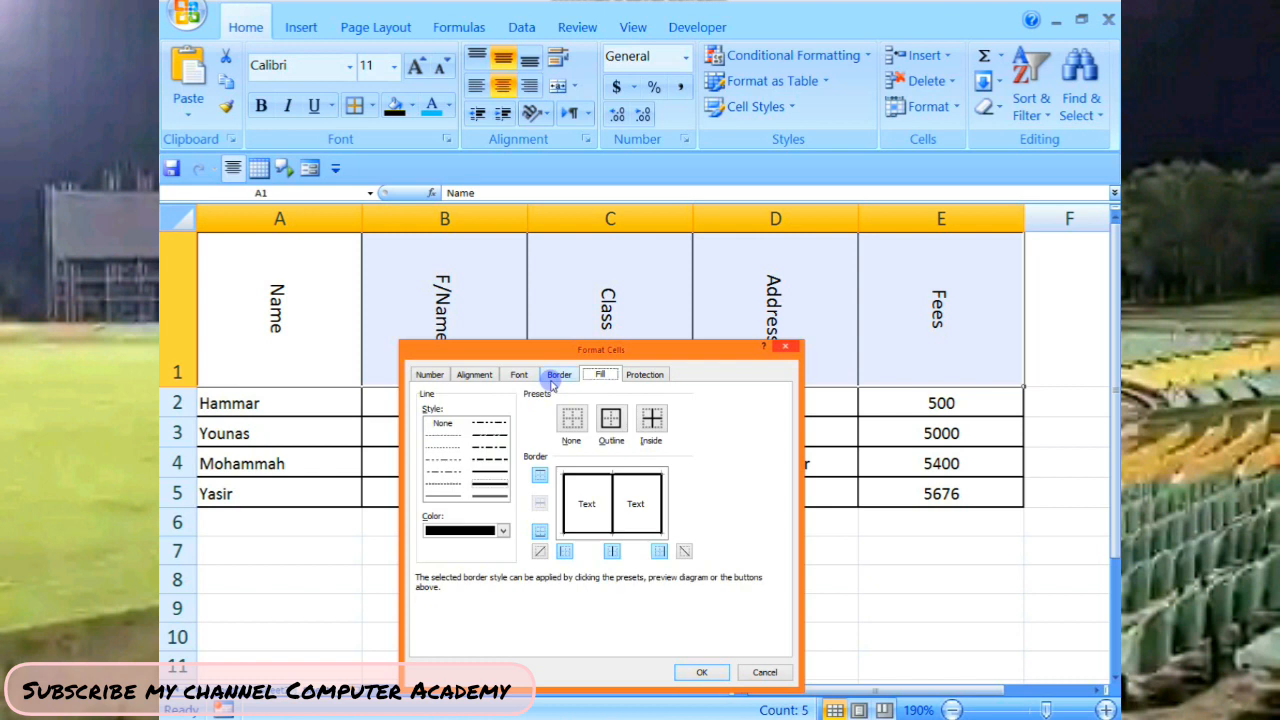
pyautogui.click(701, 672)
pyautogui.click(709, 597)
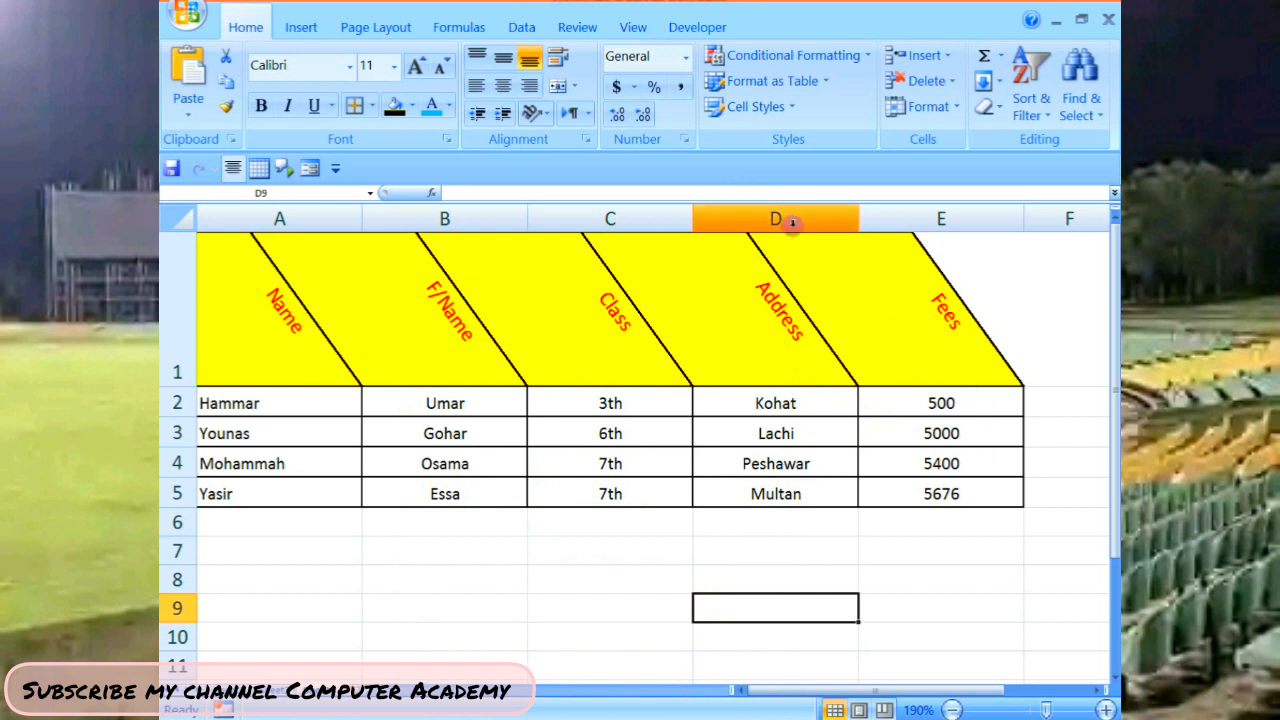
# Center the header text horizontally in cells A1:E1.
pyautogui.moveTo(292, 312); pyautogui.dragTo(874, 324)
pyautogui.click(503, 85)
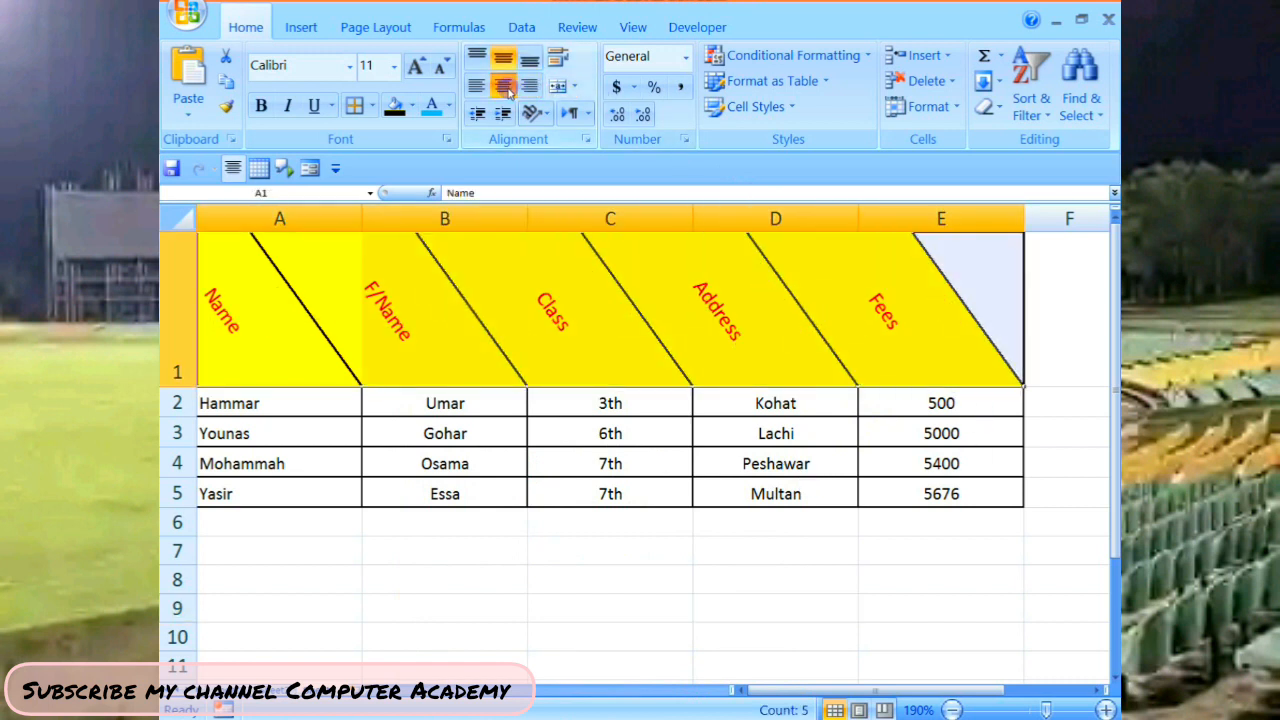
pyautogui.click(587, 597)
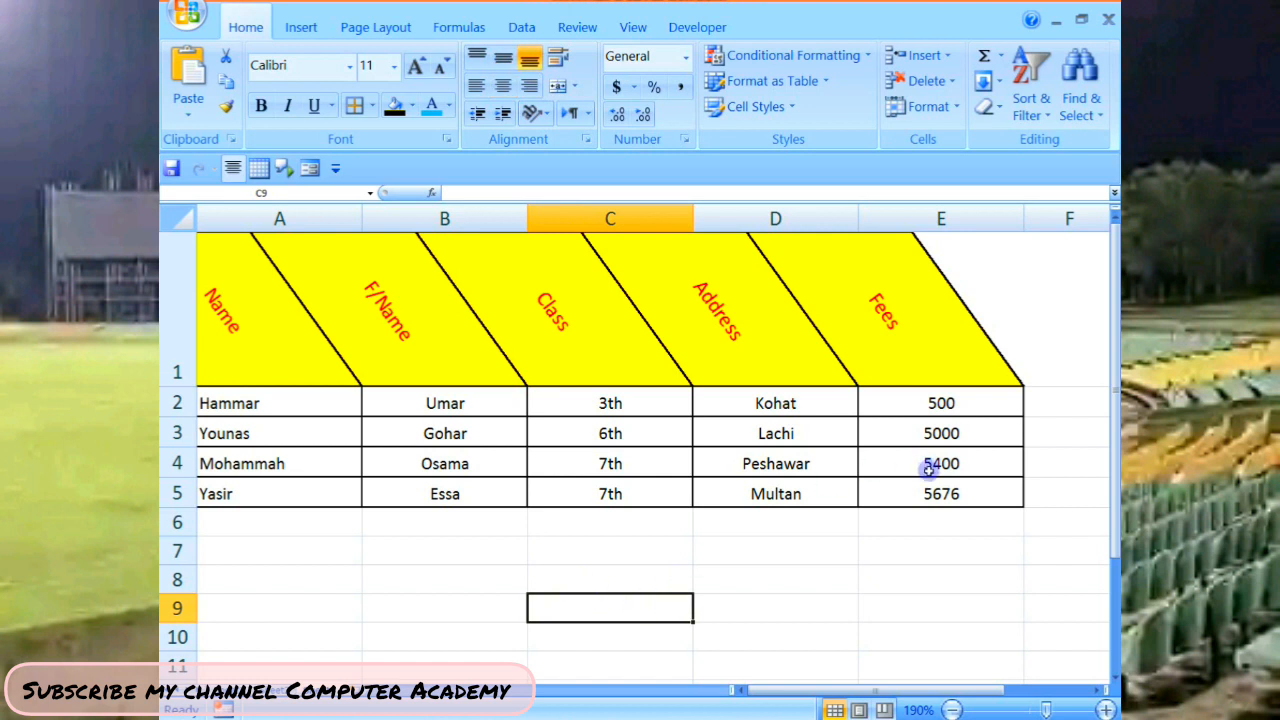
# Enter a new student's name in A6 and the father's name in B6.
pyautogui.click(261, 525)
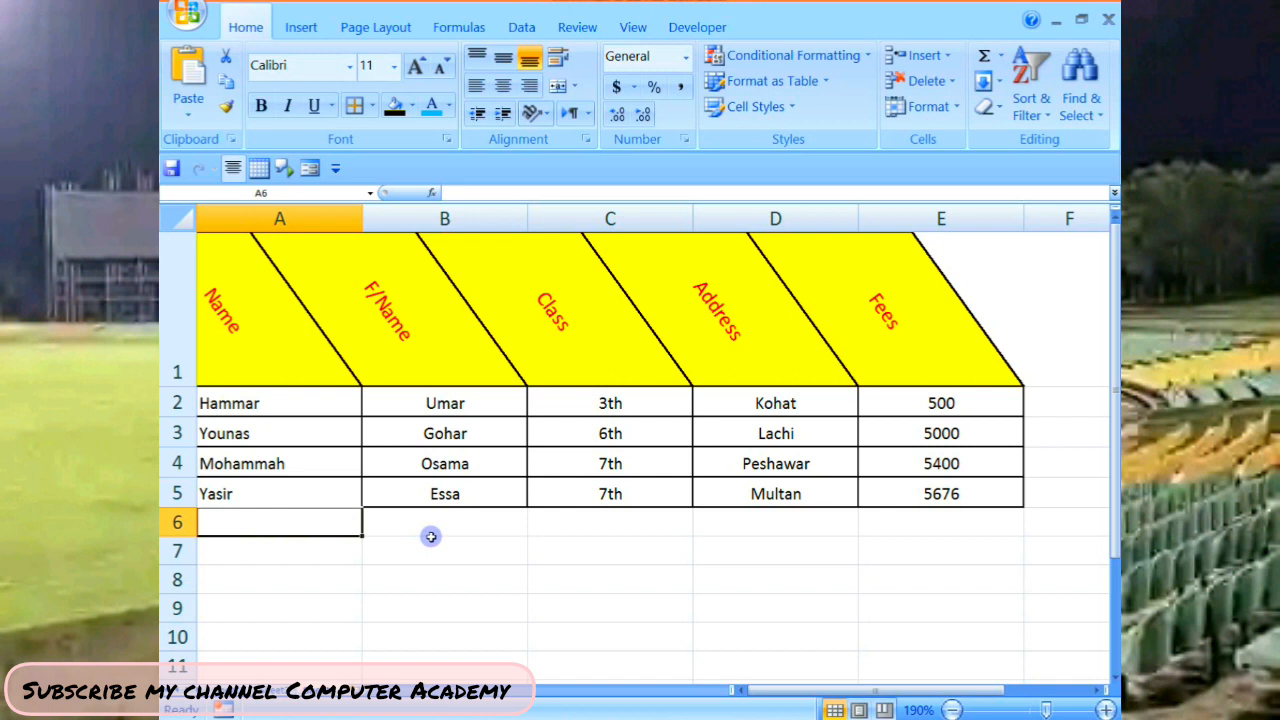
pyautogui.write('Ummar')
pyautogui.press('Return')
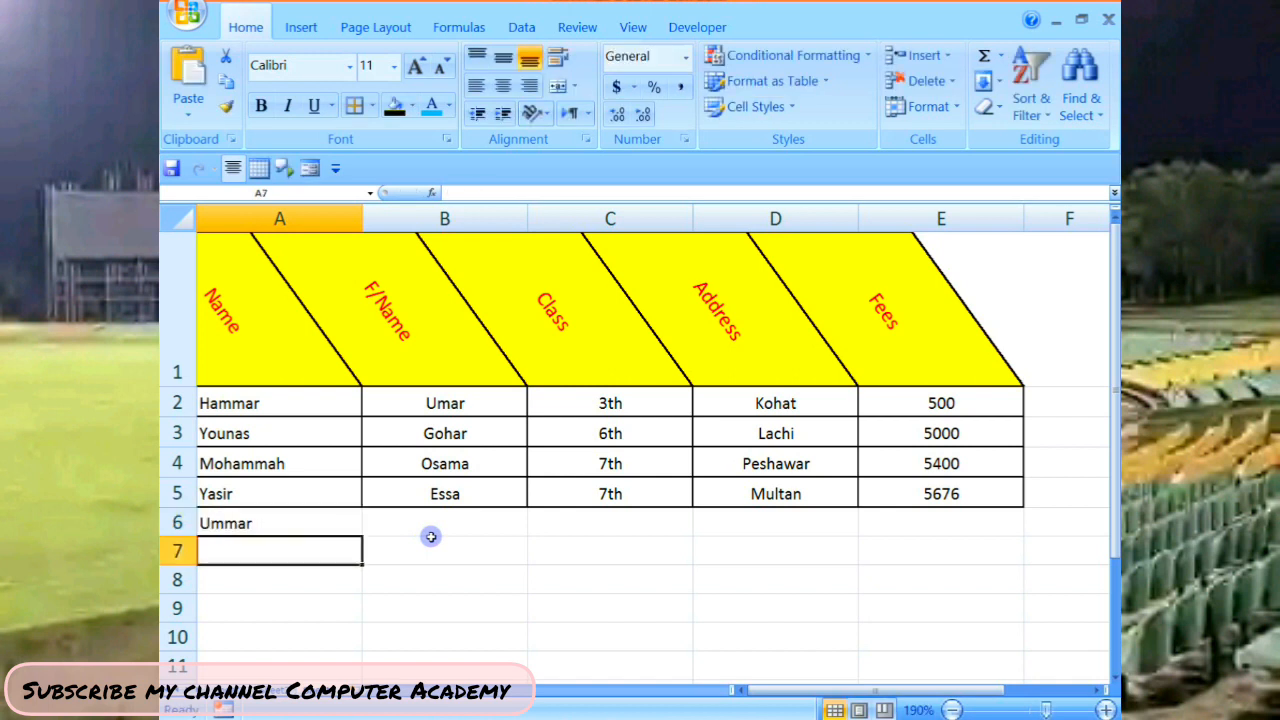
pyautogui.click(448, 517)
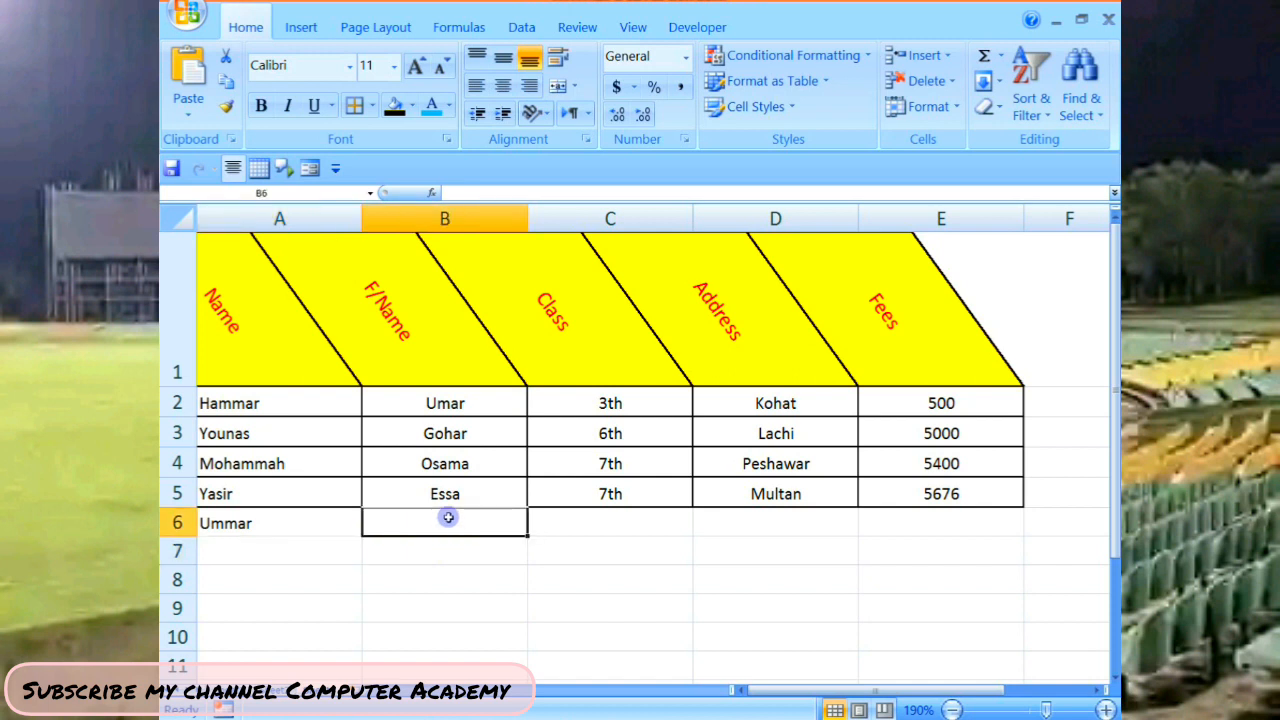
pyautogui.write('Farhad')
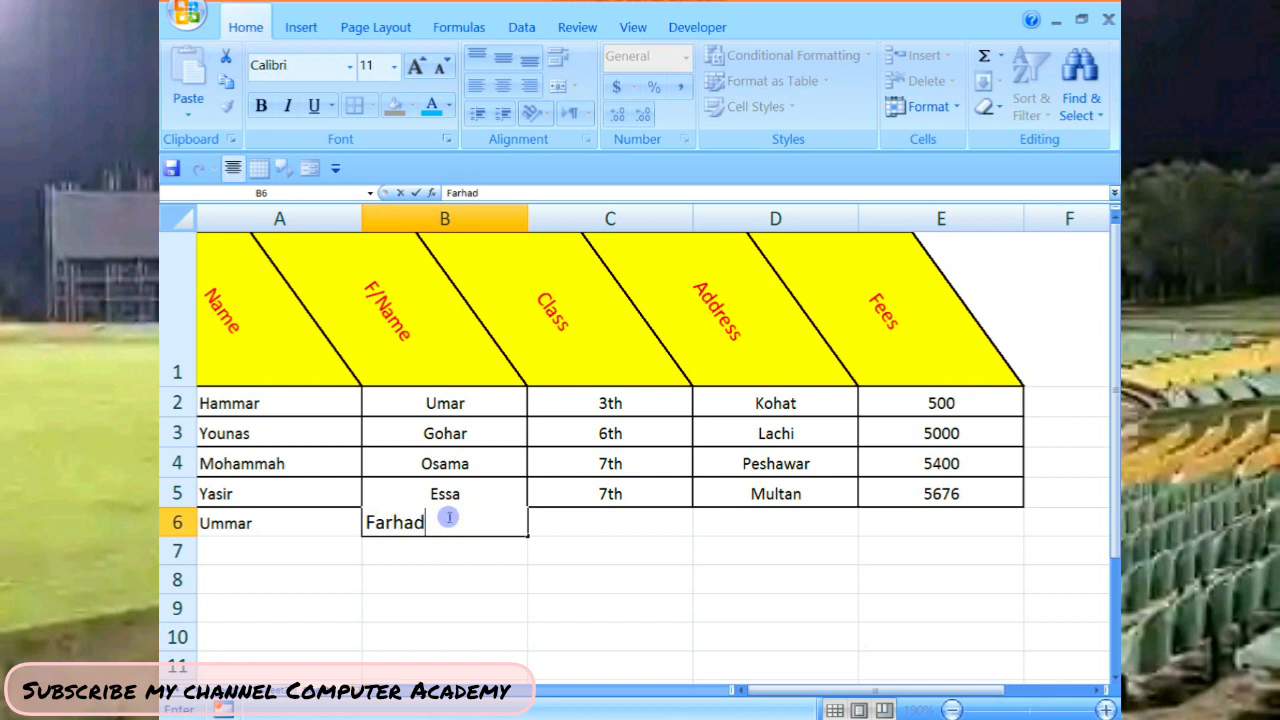
pyautogui.press('Tab')
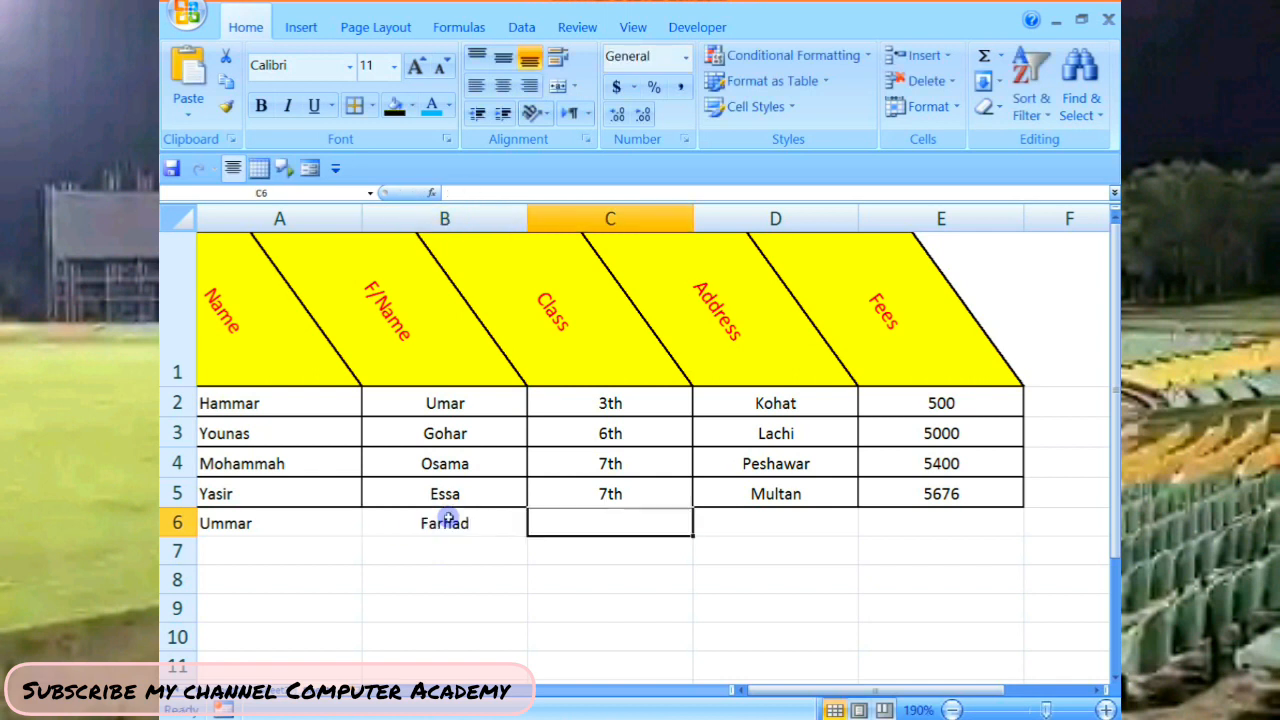
# Complete the row 6 record with class 7th, address Lahore and fees 4656.
pyautogui.write('7th')
pyautogui.press('Tab')
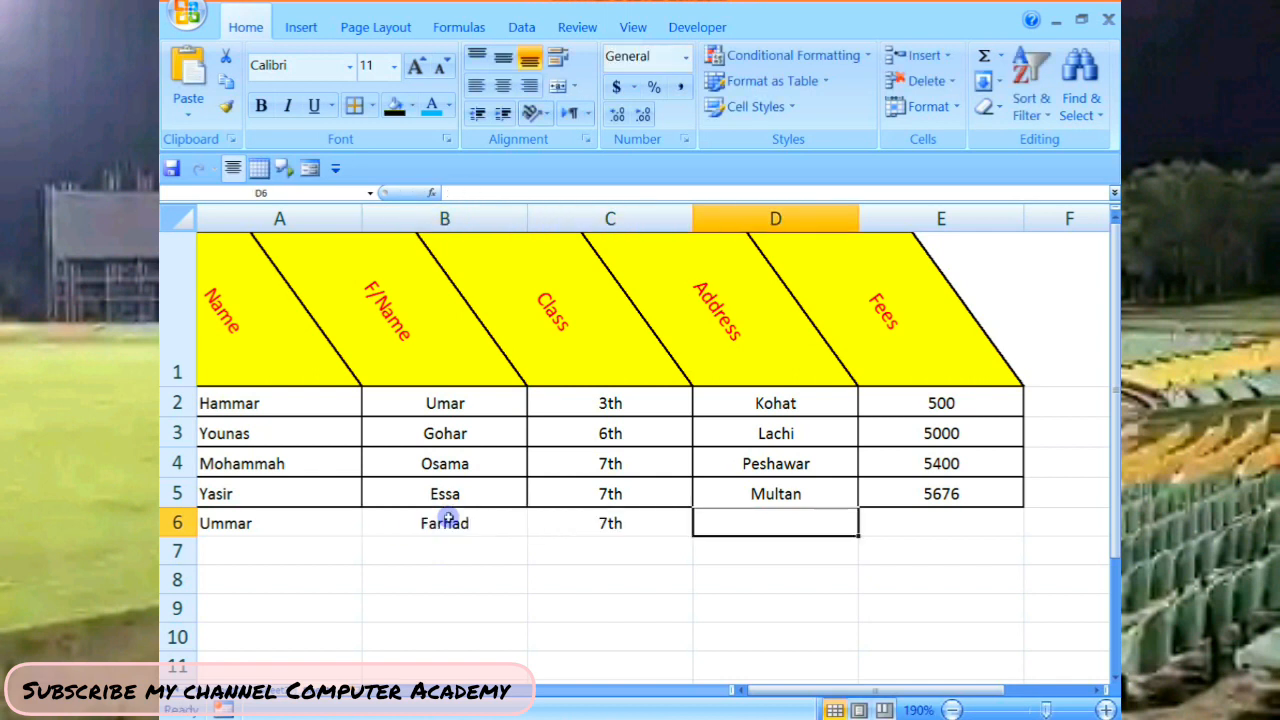
pyautogui.write('Lahore')
pyautogui.press('Tab')
pyautogui.write('4')
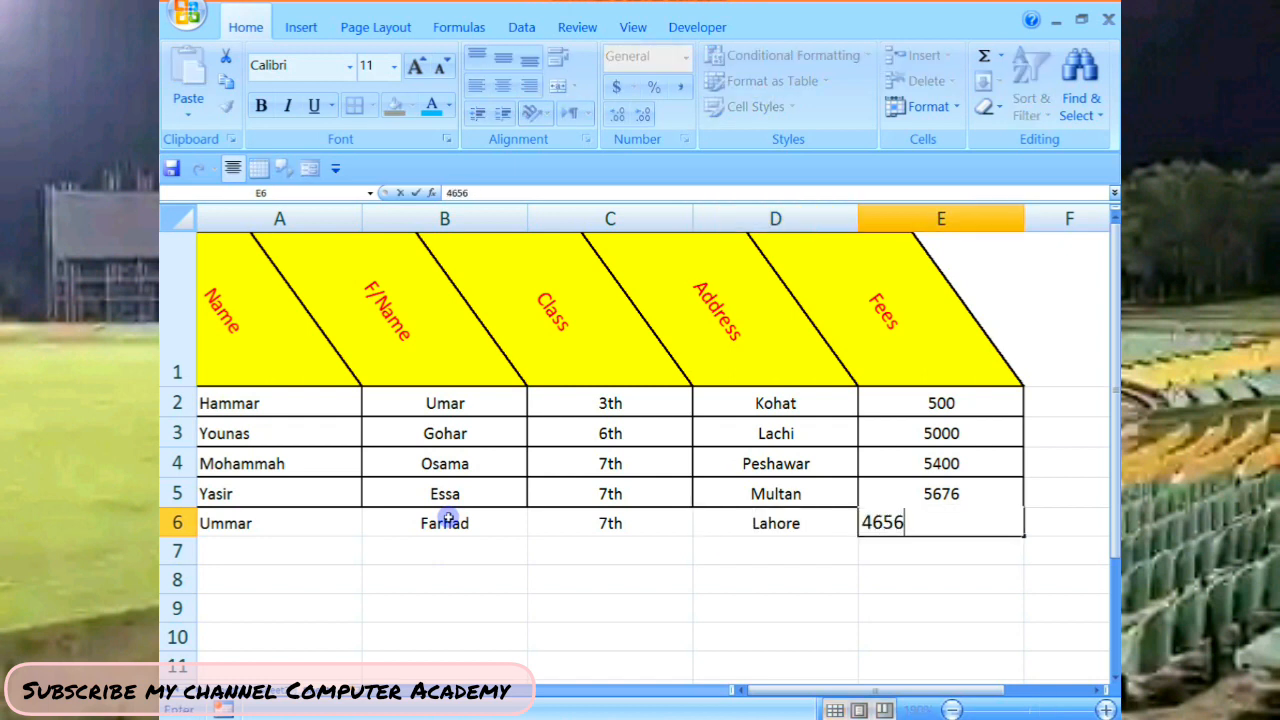
pyautogui.write('656')
# Apply All Borders to the new record in A6:E6.
pyautogui.moveTo(263, 523); pyautogui.dragTo(866, 523)
pyautogui.click(411, 106)
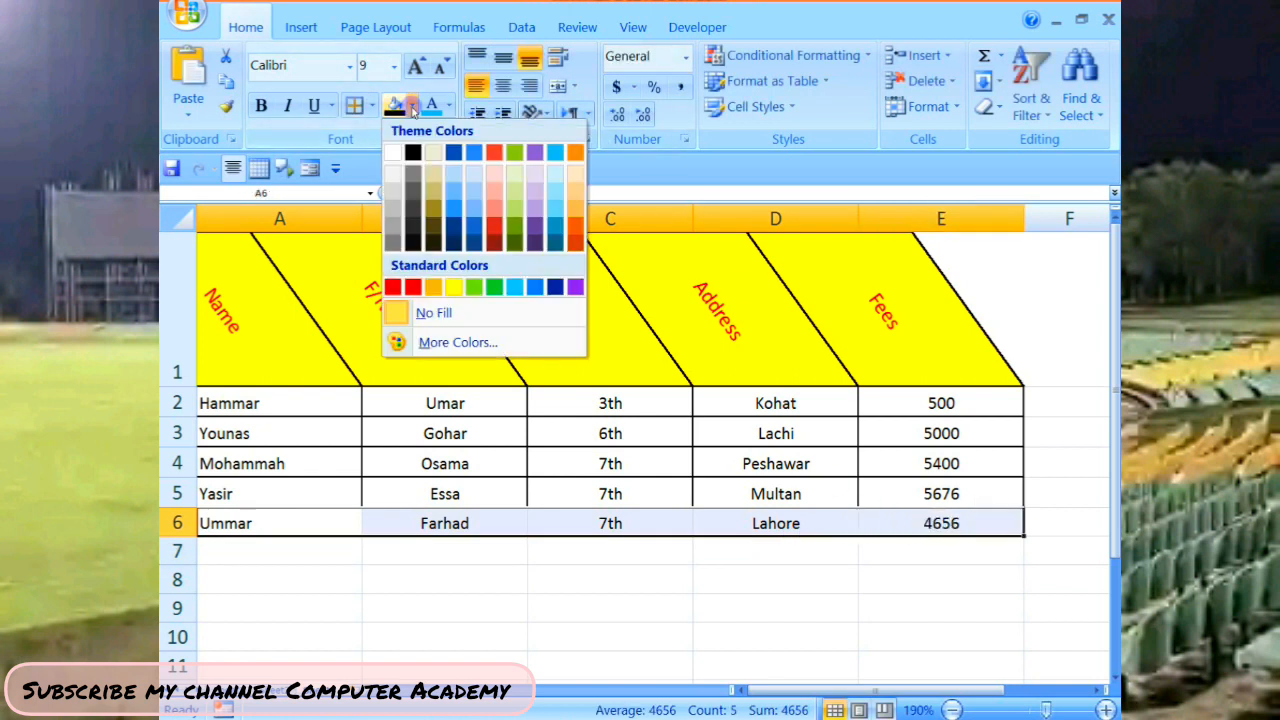
pyautogui.click(372, 106)
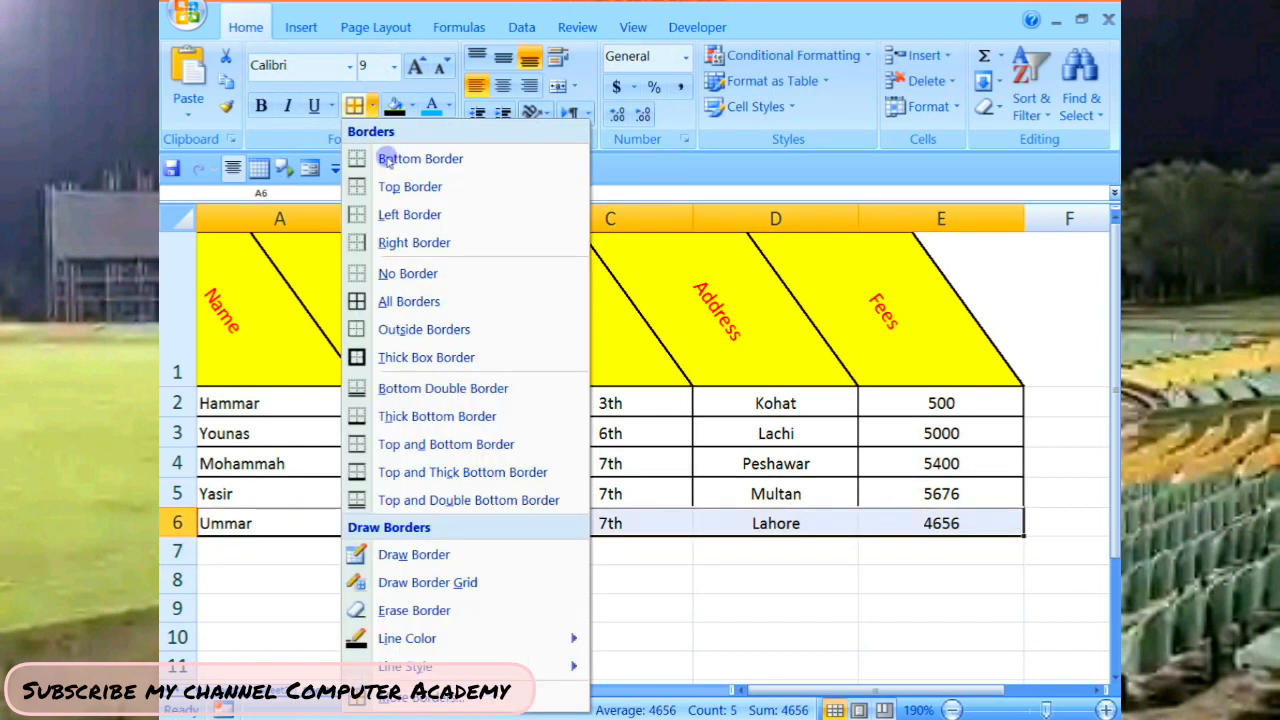
pyautogui.click(401, 302)
pyautogui.click(636, 634)
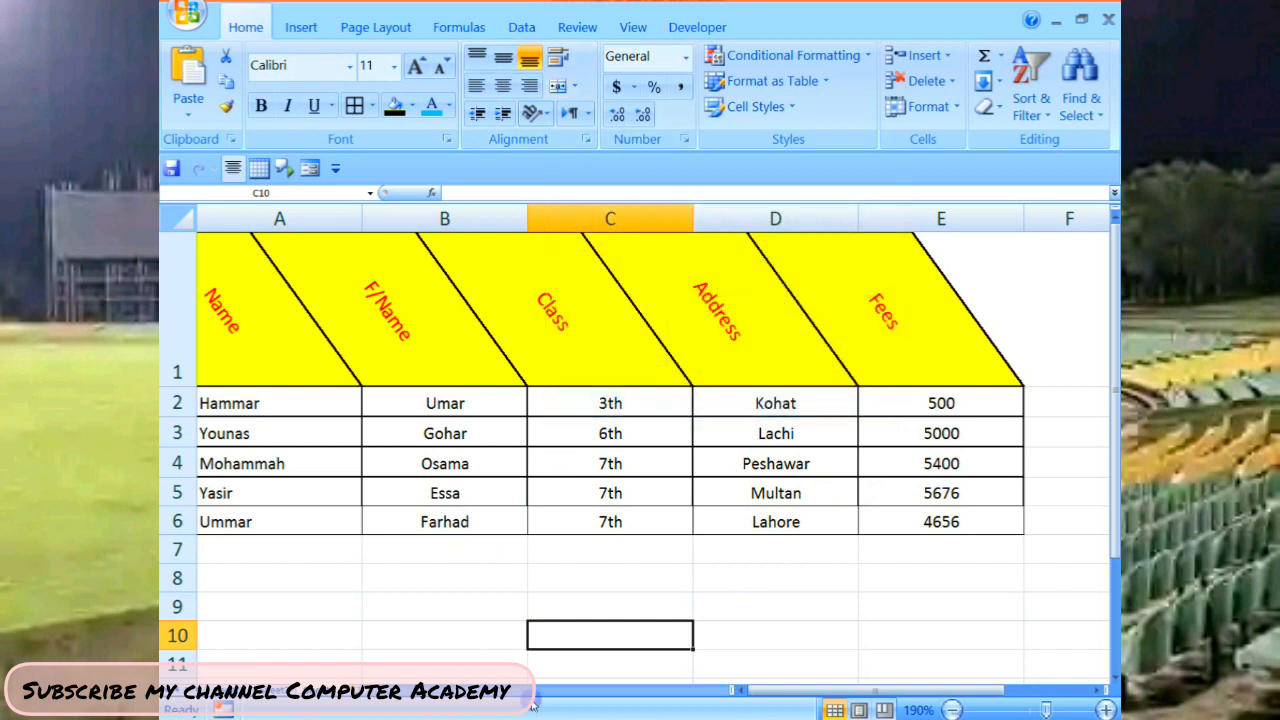
pyautogui.click(492, 719)
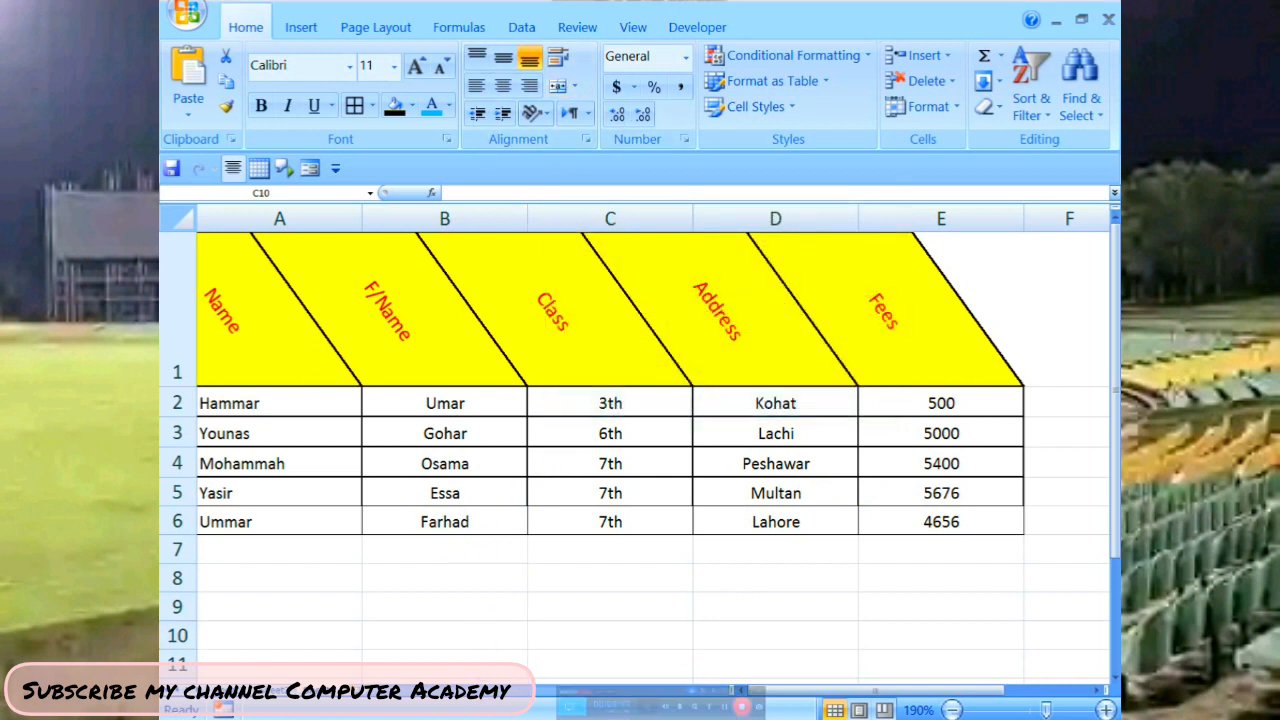
pyautogui.click(424, 594)
pyautogui.click(1075, 658)
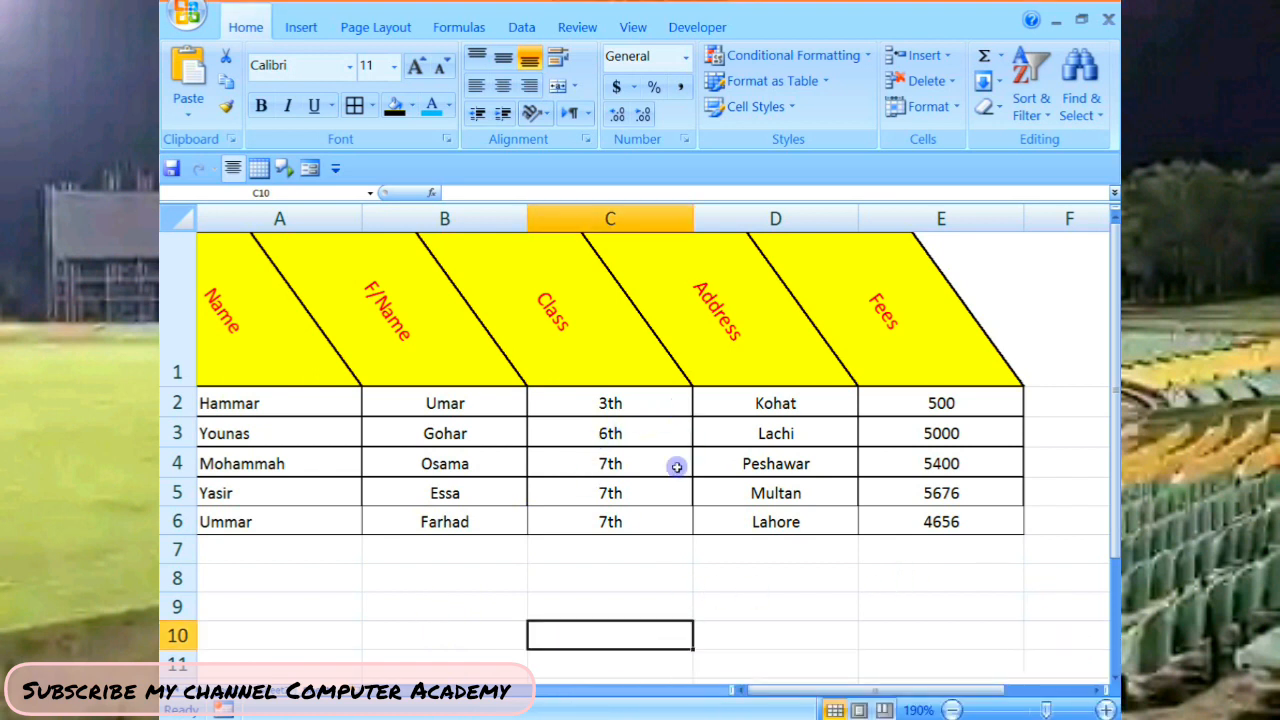
# Angle the student names in A2:A6 clockwise.
pyautogui.moveTo(233, 403); pyautogui.dragTo(277, 520)
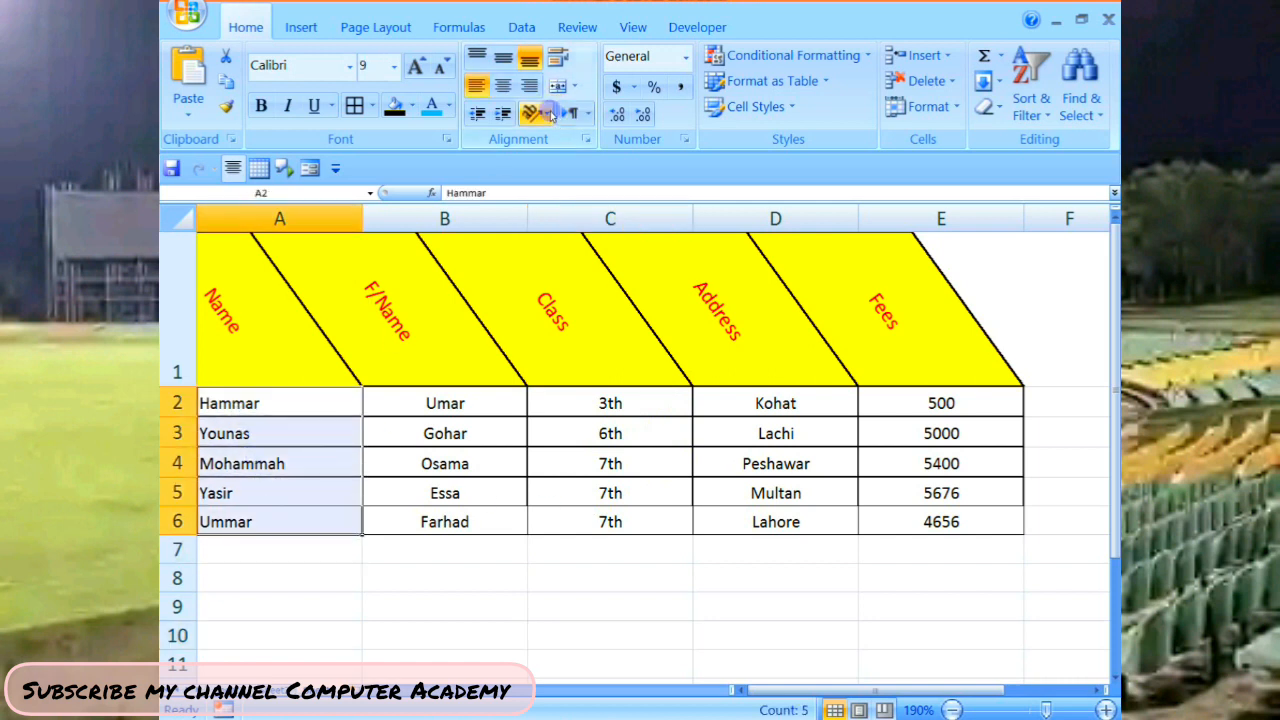
pyautogui.click(535, 112)
pyautogui.click(545, 166)
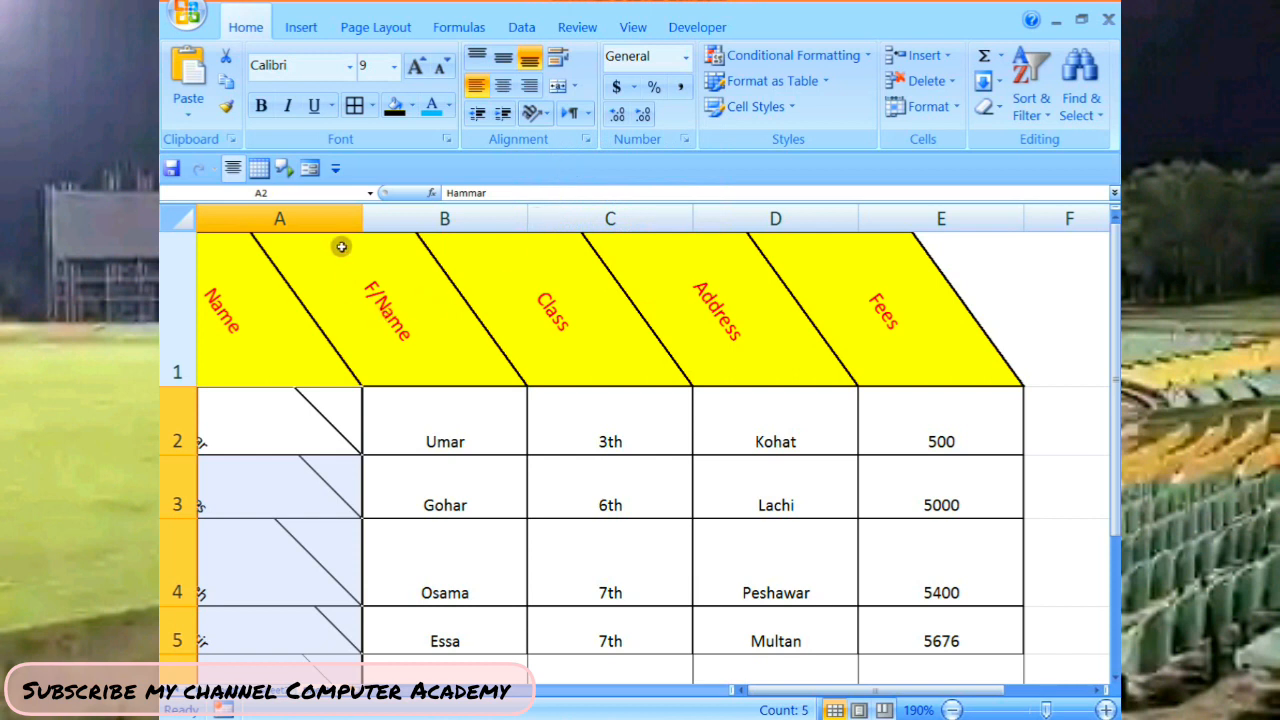
# Widen column A and center the angled student names horizontally in their cells.
pyautogui.moveTo(362, 215); pyautogui.dragTo(462, 218)
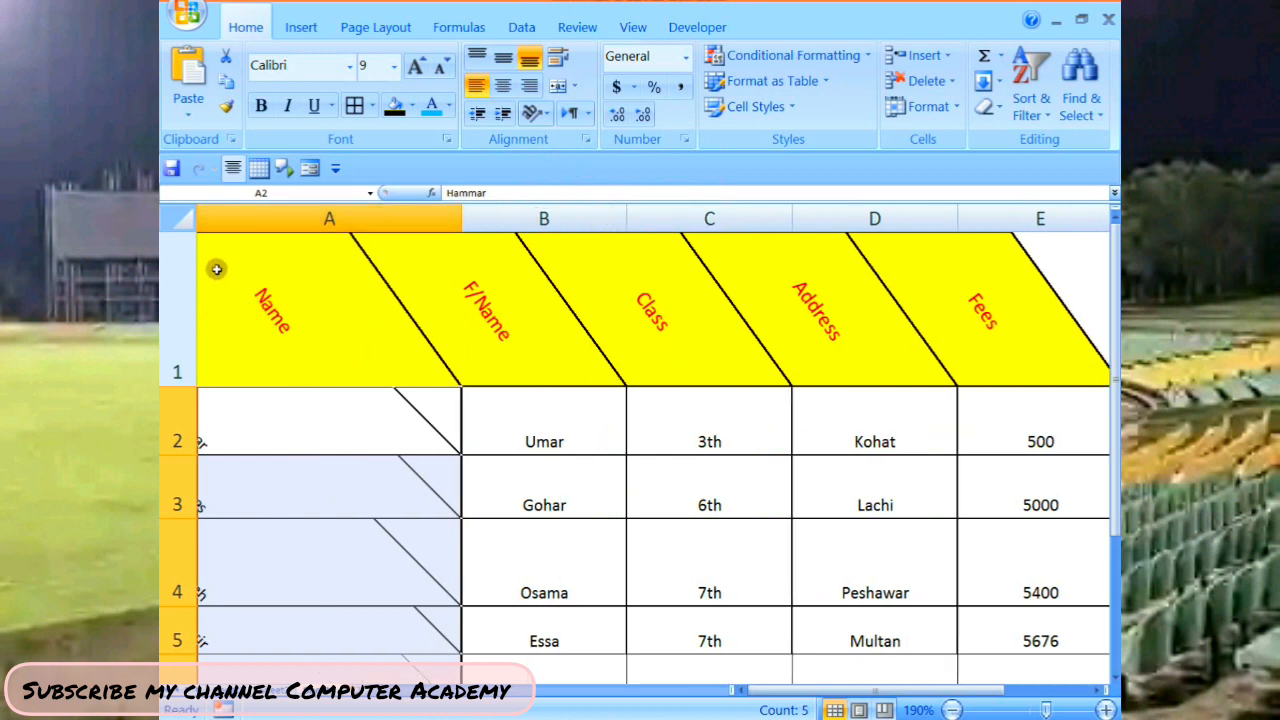
pyautogui.click(503, 85)
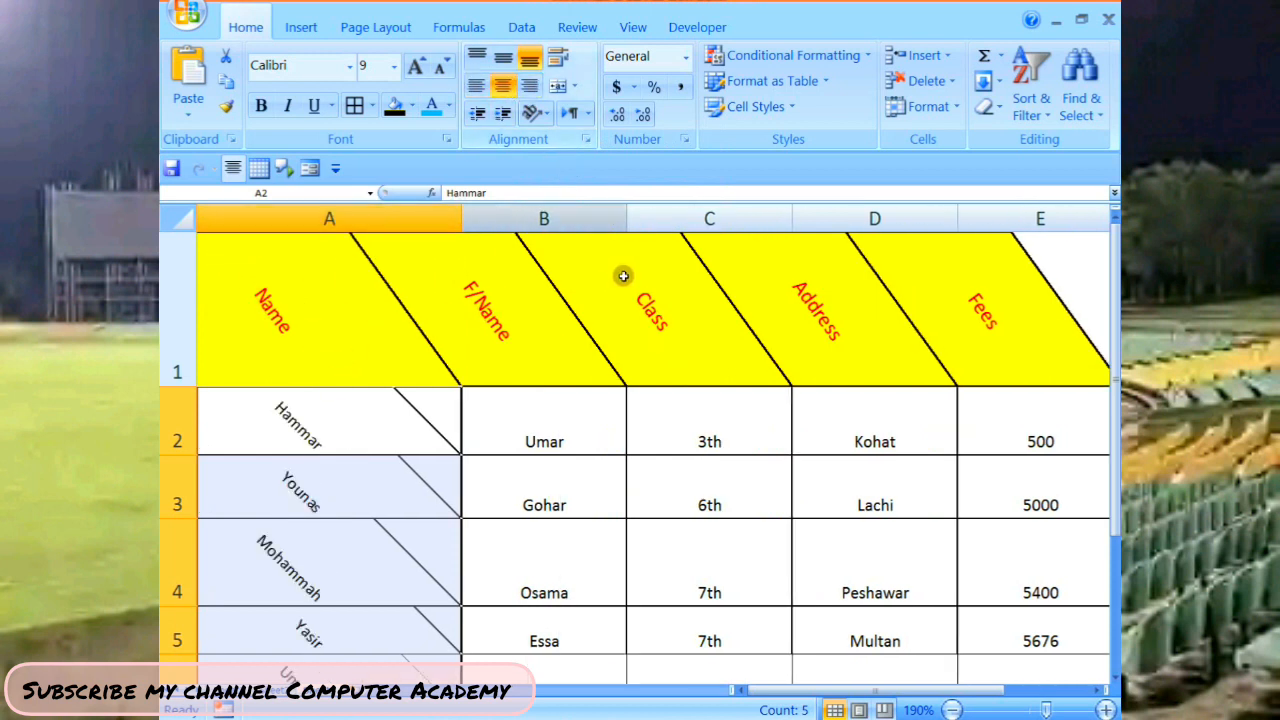
pyautogui.scroll(-1, 630, 307)
pyautogui.scroll(1, 631, 305)
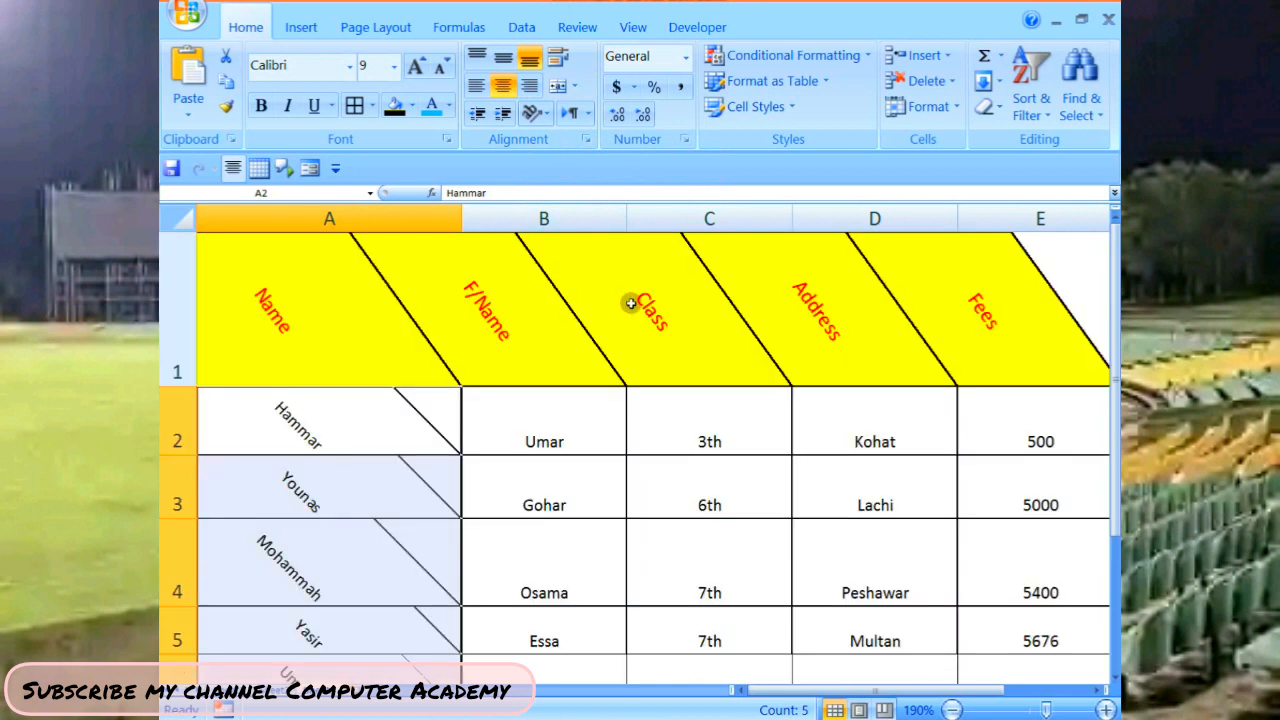
pyautogui.keyDown('ctrl'); pyautogui.scroll(-2, 631, 305); pyautogui.keyUp('ctrl')
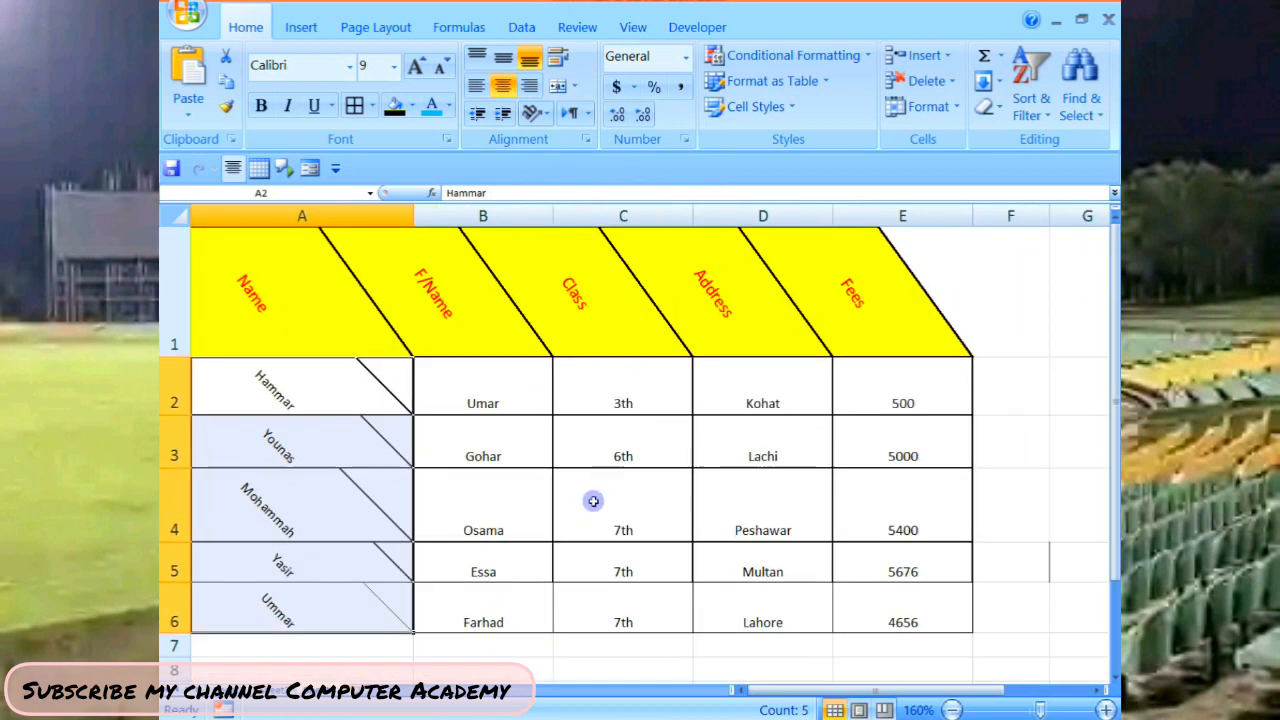
# Try the Rotate Text Down, Angle Clockwise and Angle Counterclockwise orientations on the student names in A2:A6.
pyautogui.click(536, 112)
pyautogui.click(565, 254)
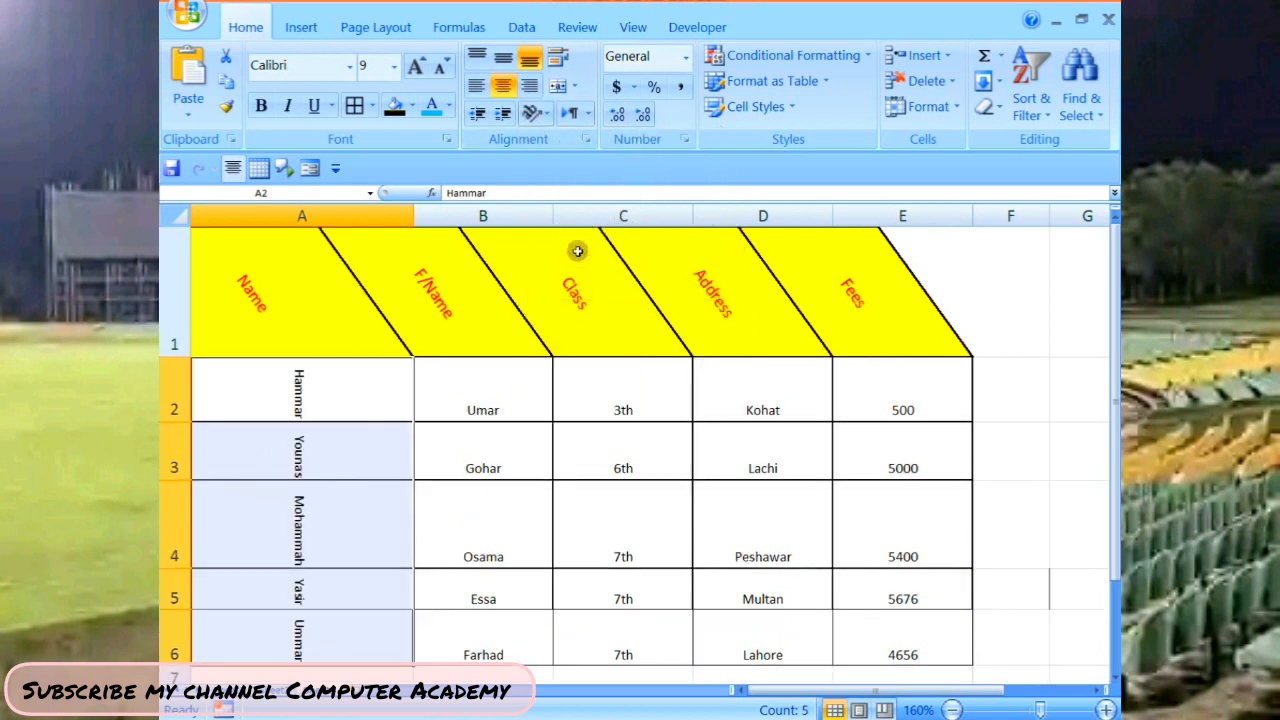
pyautogui.click(536, 112)
pyautogui.click(560, 170)
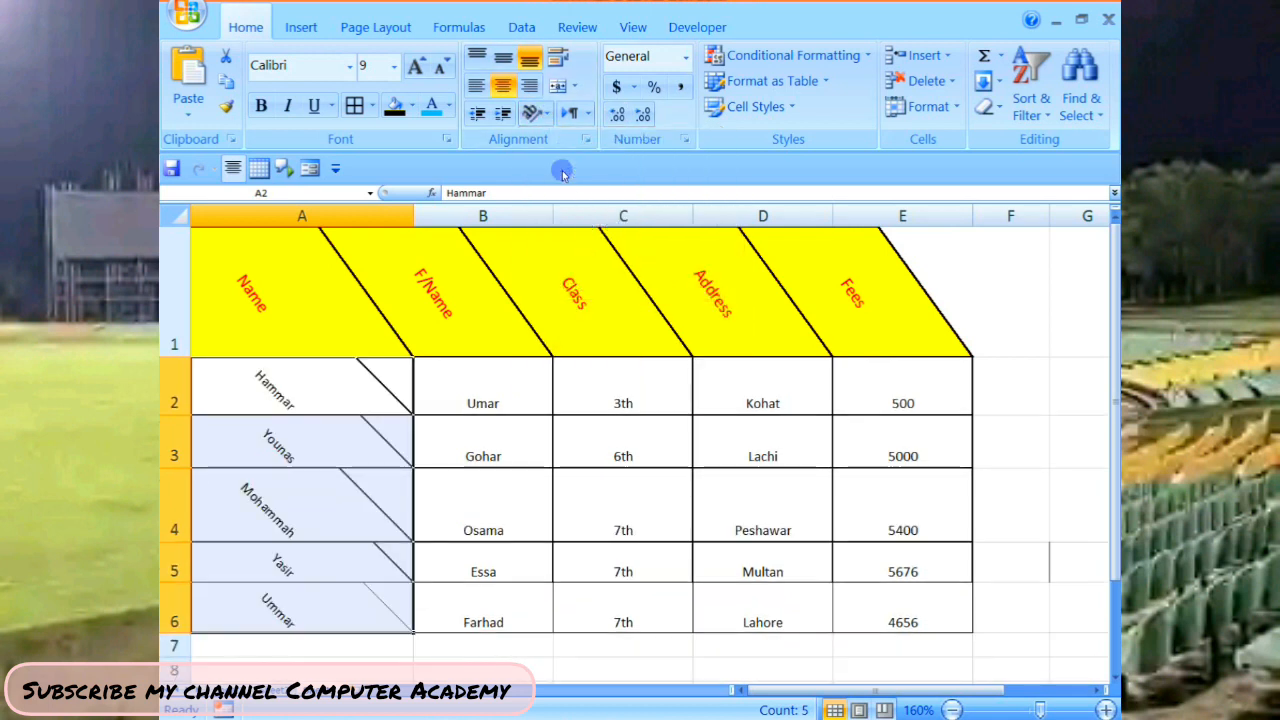
pyautogui.click(548, 113)
pyautogui.click(562, 143)
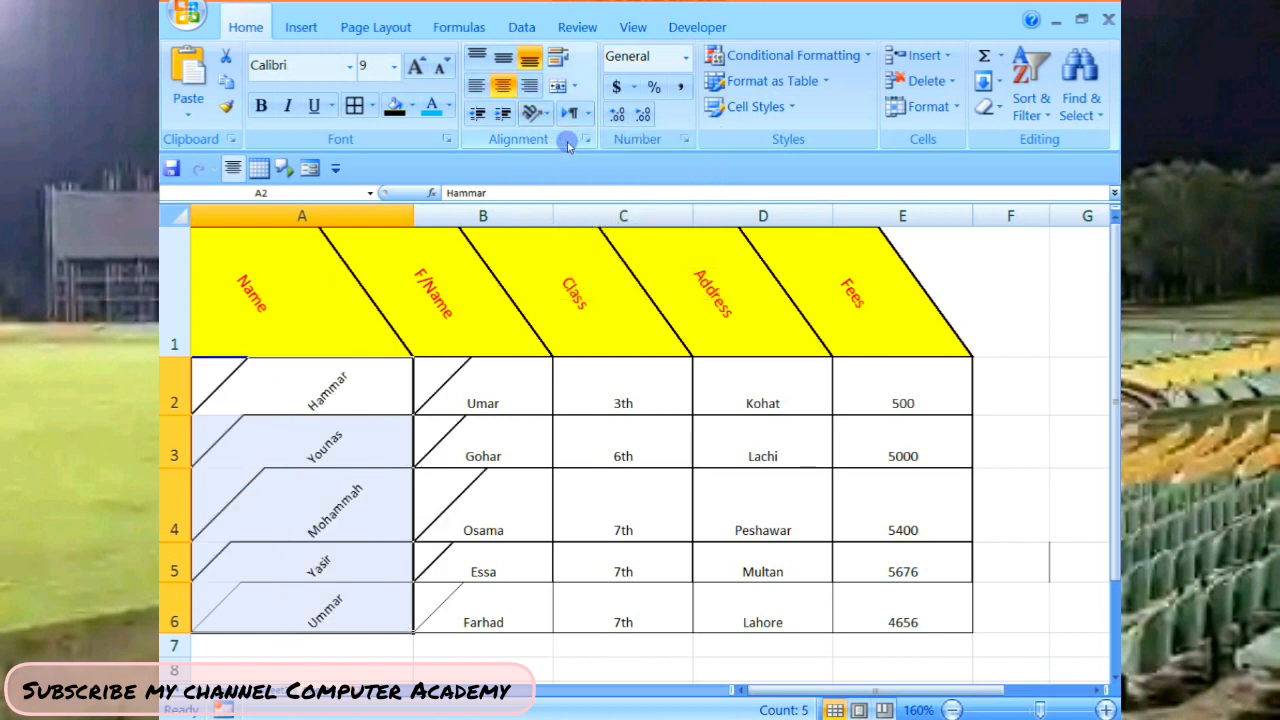
pyautogui.click(654, 512)
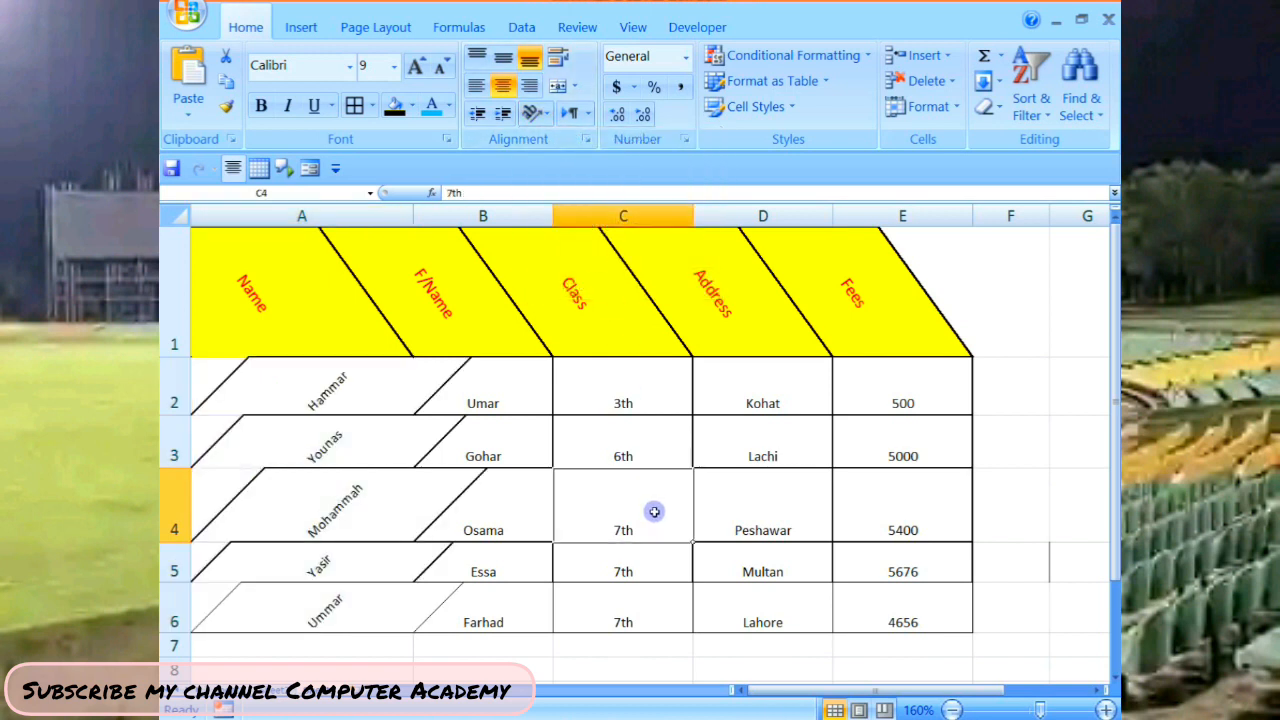
# Give the student names in A2:A6 a light blue font color and a black fill.
pyautogui.moveTo(321, 384); pyautogui.dragTo(333, 600)
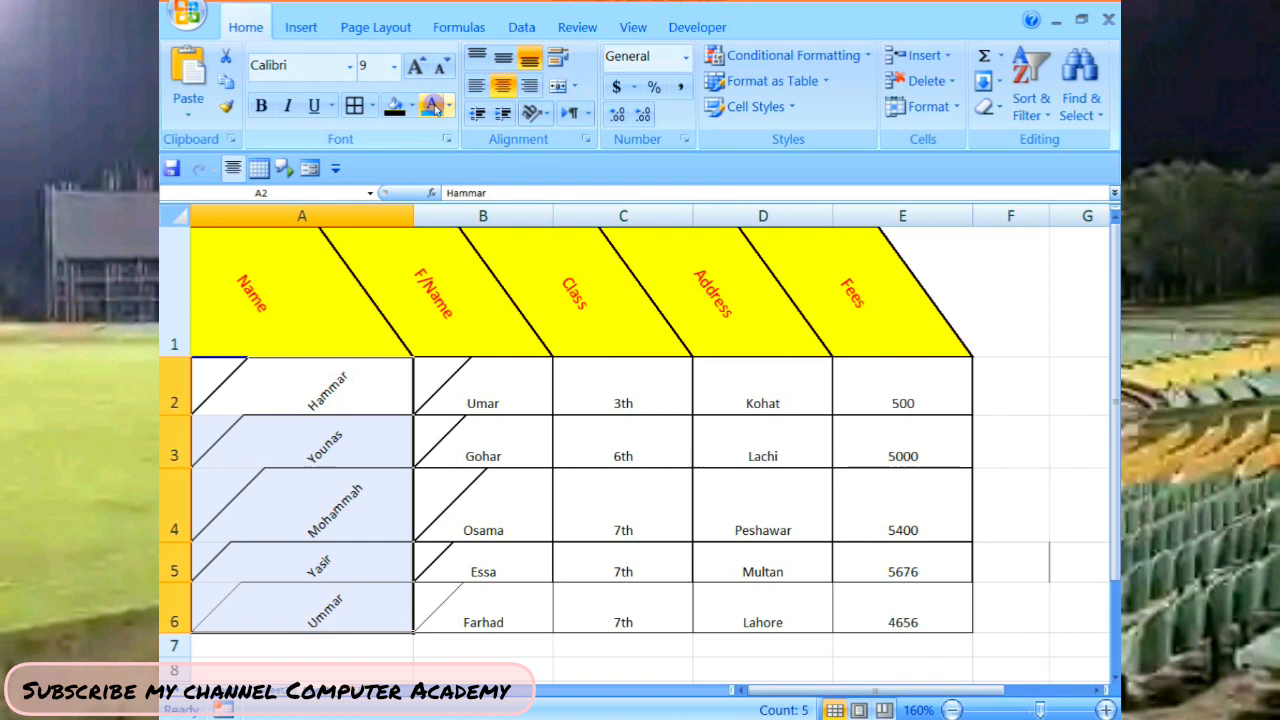
pyautogui.click(432, 106)
pyautogui.click(409, 106)
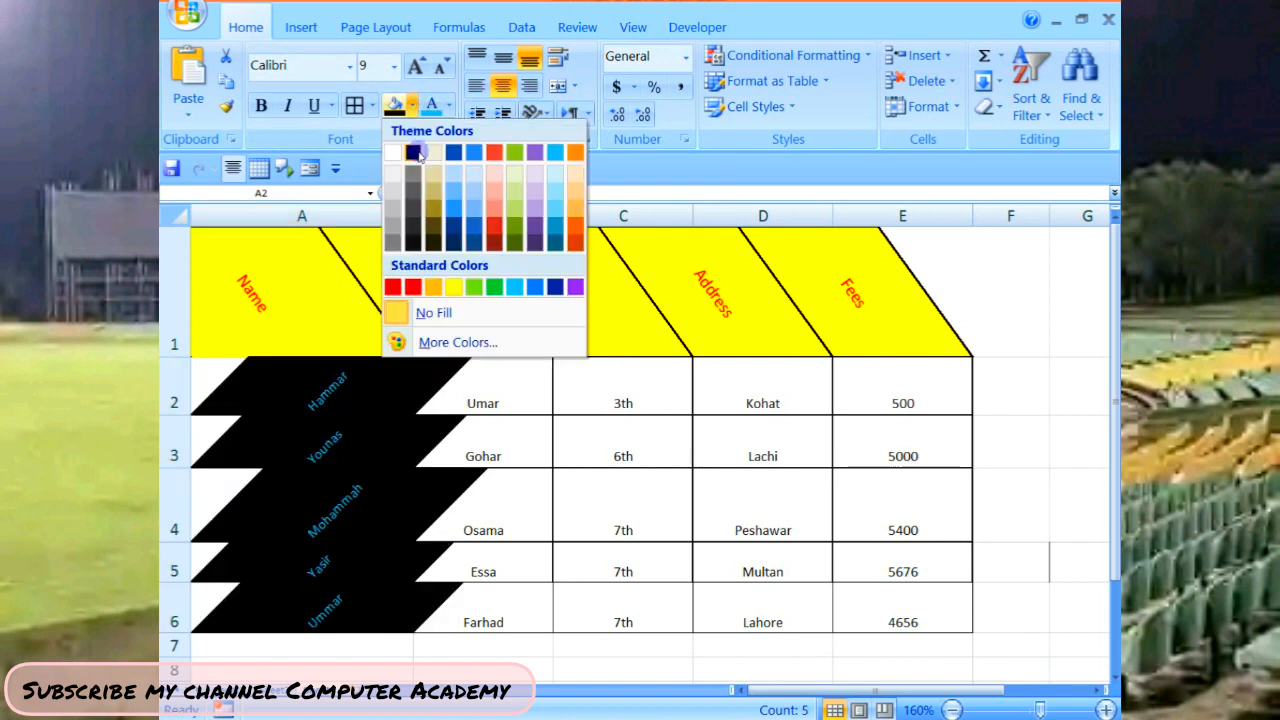
pyautogui.click(423, 152)
pyautogui.click(644, 481)
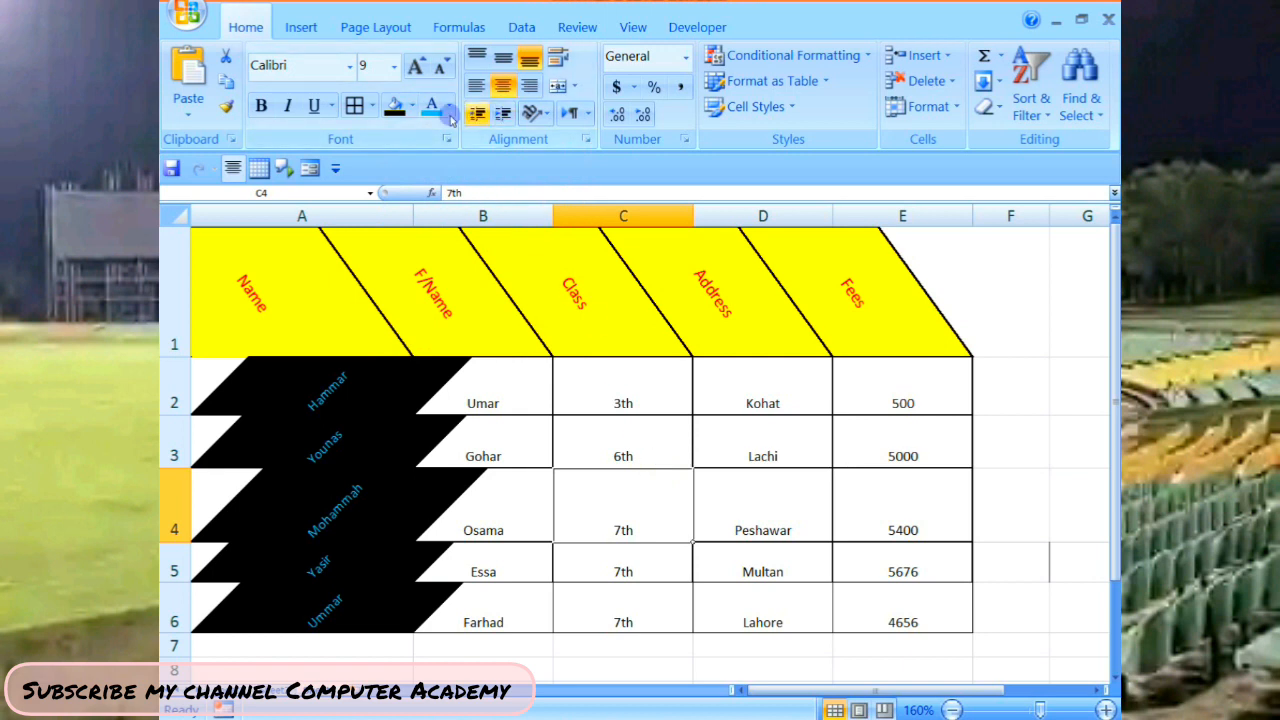
# Undo all formatting of the student names in column A and the borders added to row 6.
pyautogui.click(546, 115)
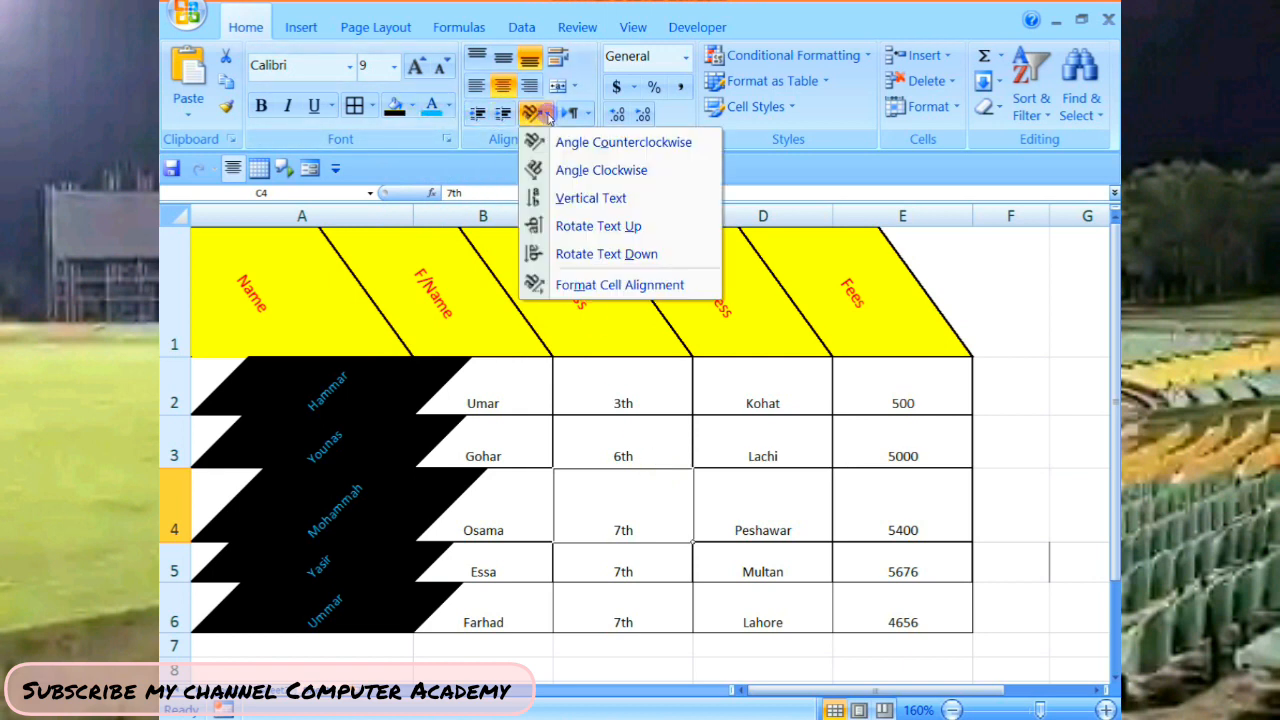
pyautogui.click(535, 142)
pyautogui.hotkey('ctrl', 'z')
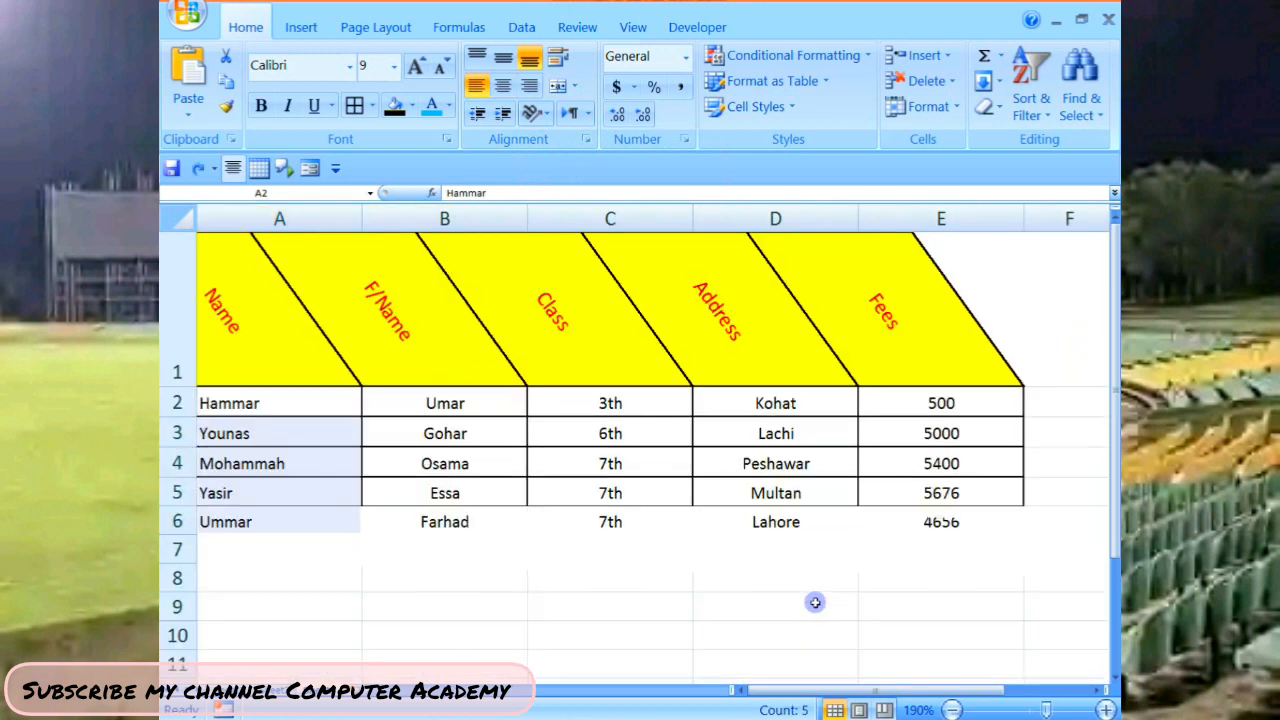
pyautogui.hotkey('shift', 'Right')
pyautogui.hotkey('shift', 'Right')
pyautogui.hotkey('shift', 'Right')
pyautogui.hotkey('shift', 'Right')
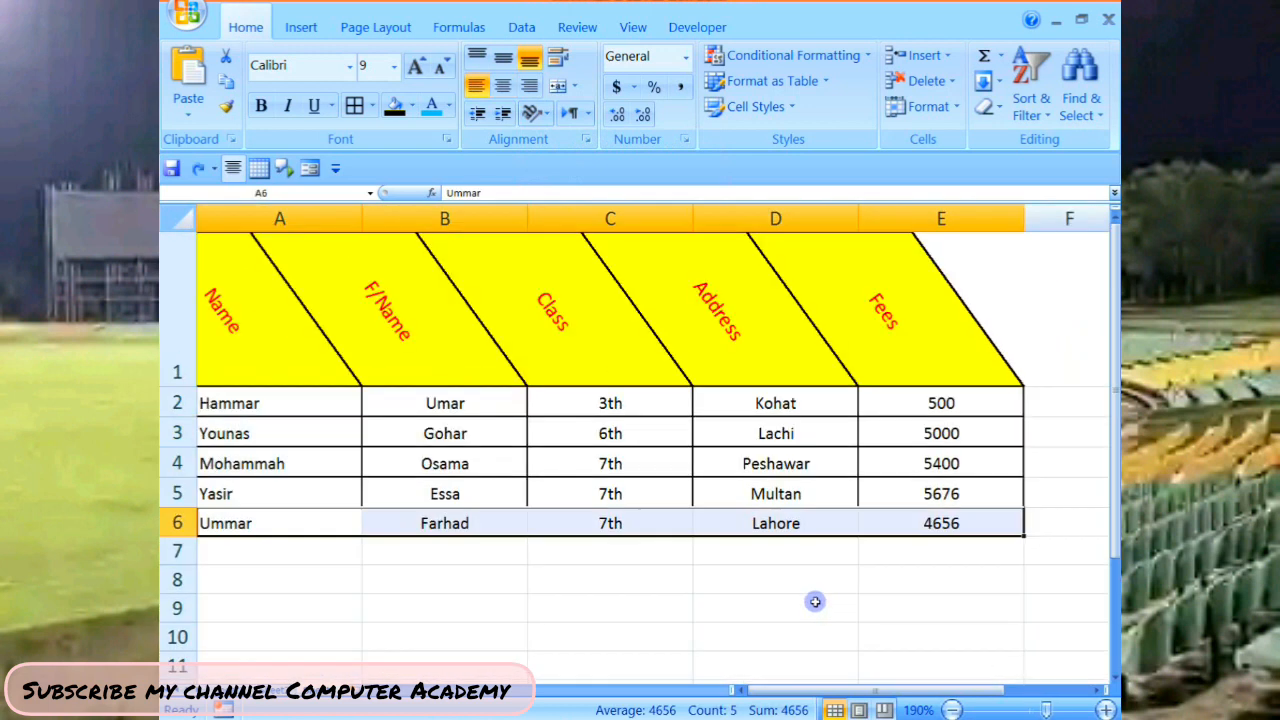
pyautogui.click(746, 628)
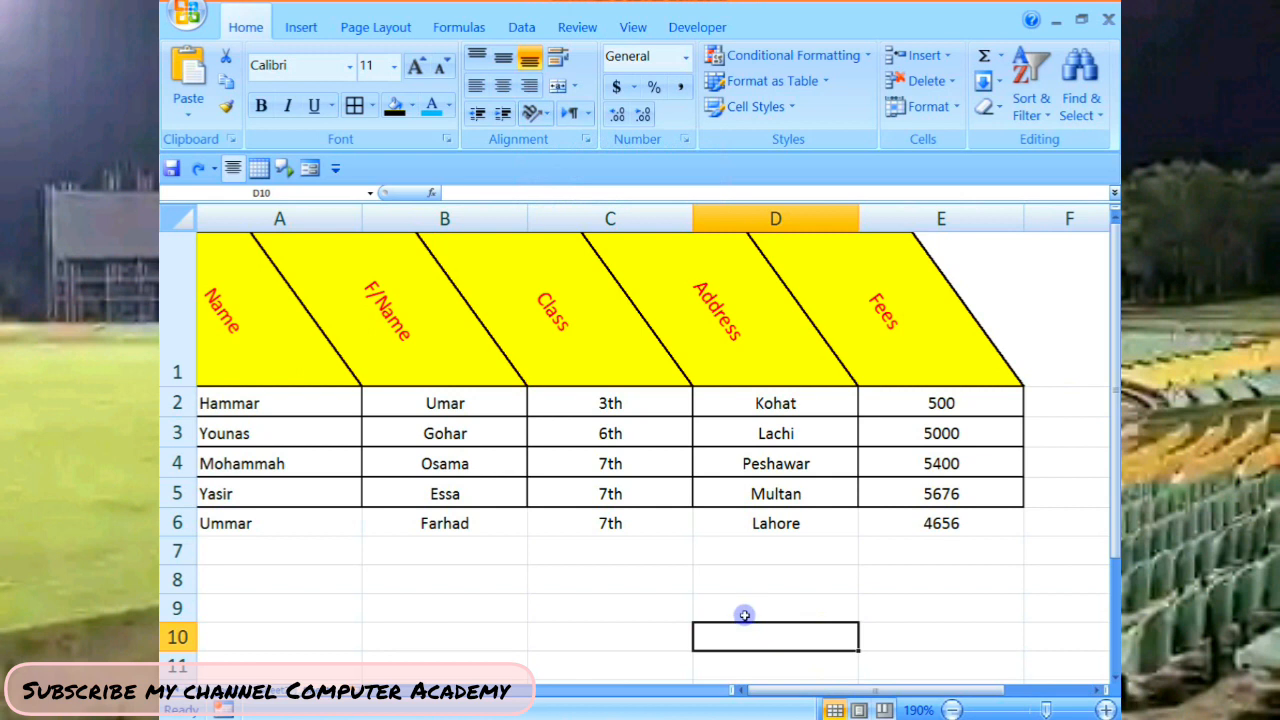
# Select the header cells A1:E1.
pyautogui.moveTo(260, 343); pyautogui.dragTo(874, 309)
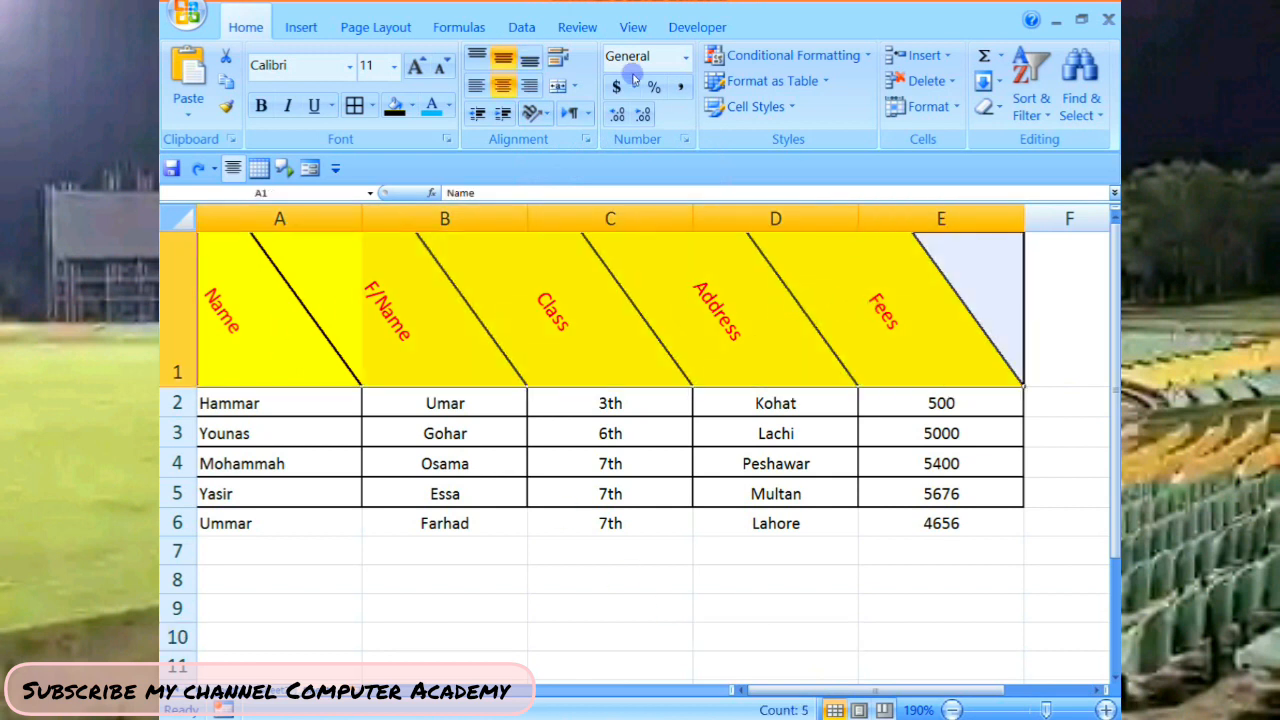